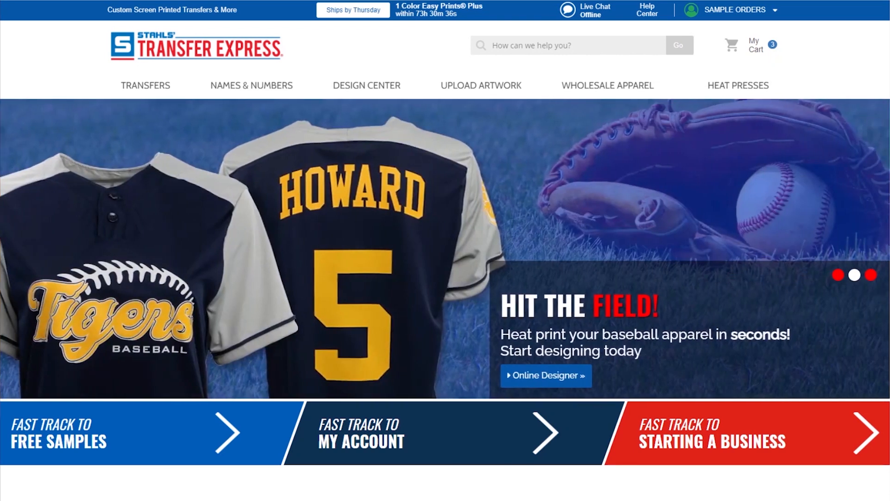
Open the Upload Artwork page and highlight the Artwork Checklist line about outlining text
mouse_move(463, 85)
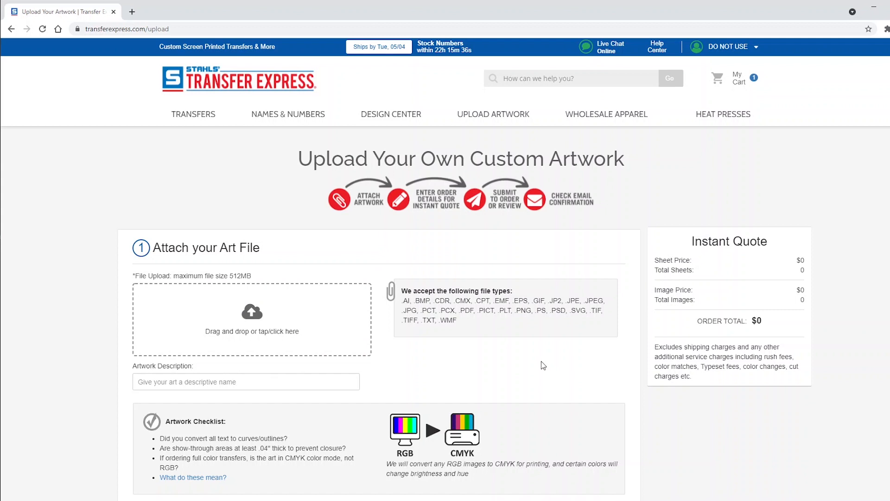
scroll(533, 364, "down", 1)
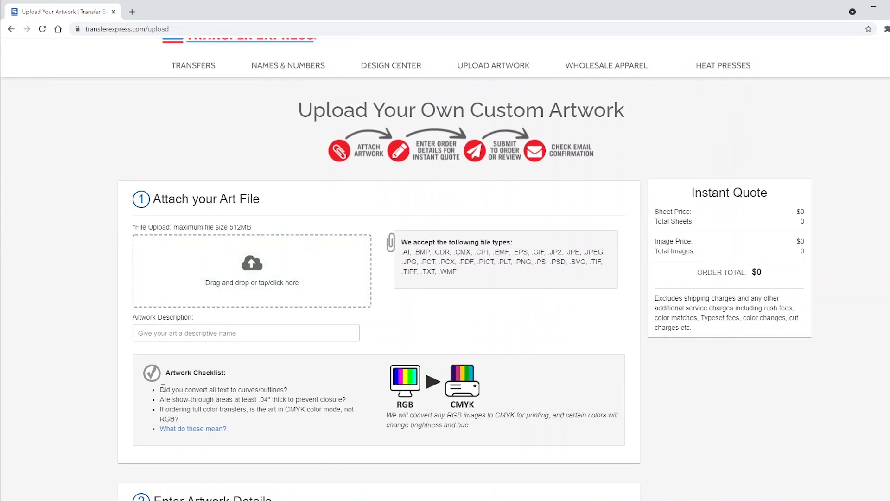
left_click_drag(159, 390, 289, 397)
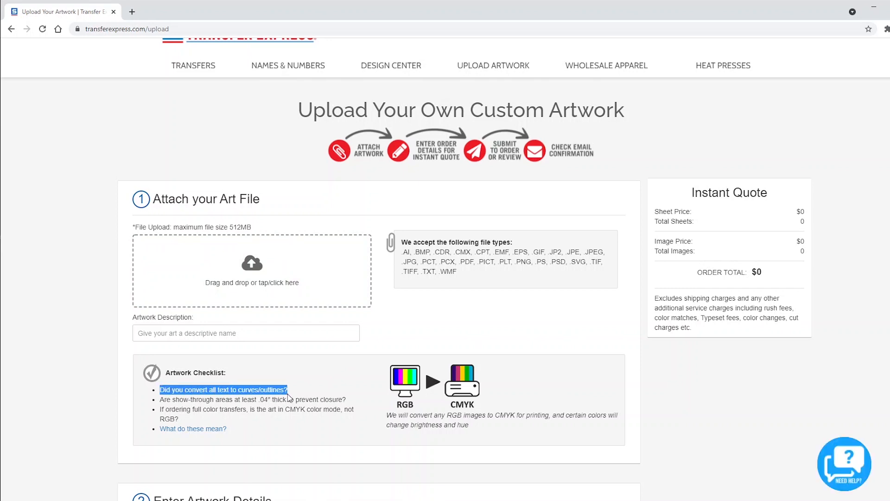
left_click(290, 402)
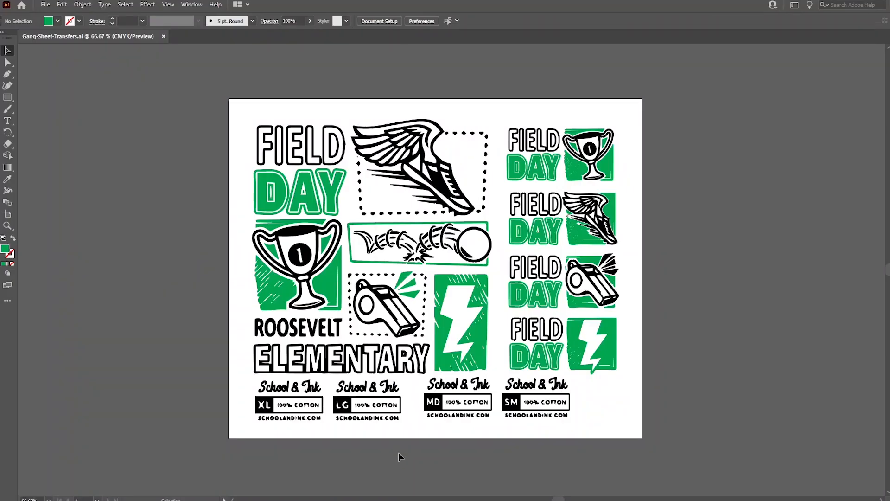
Zoom in on the FIELD DAY lettering and green trophy groups to check their outlines
key("ctrl+a")
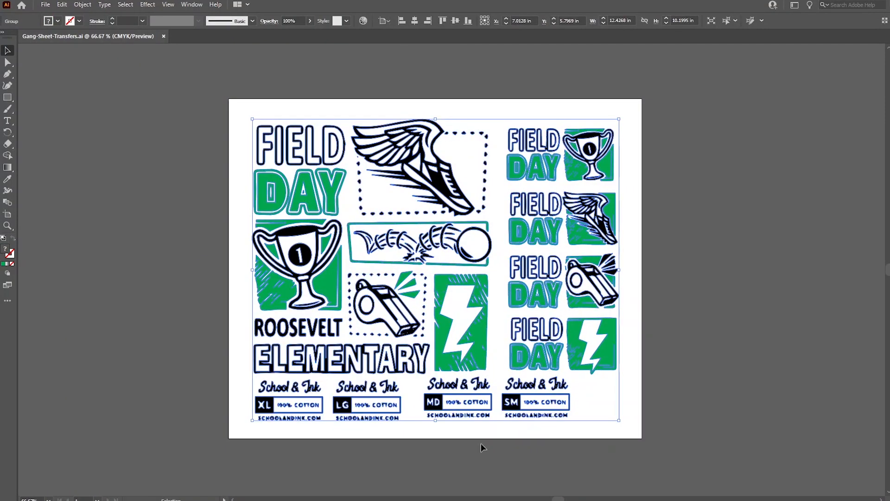
left_click(481, 448)
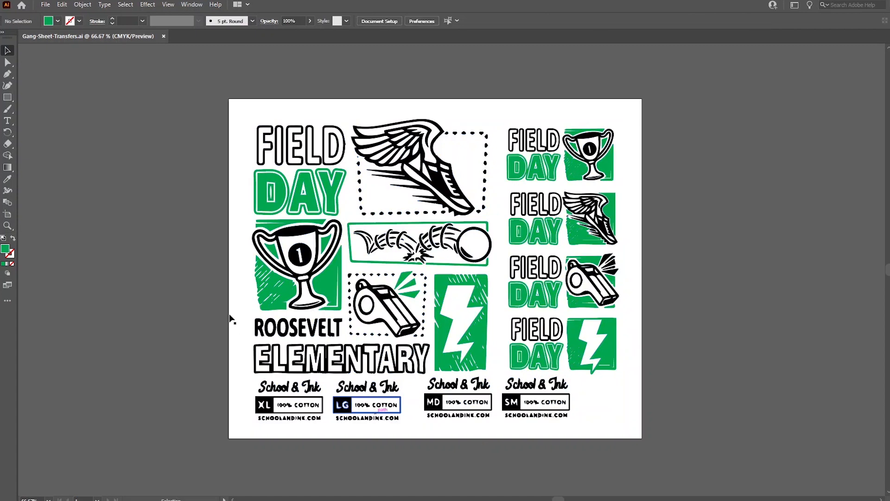
left_click_drag(224, 292, 498, 313)
key("ctrl+equal")
key("ctrl+equal")
key("ctrl+equal")
key("ctrl+equal")
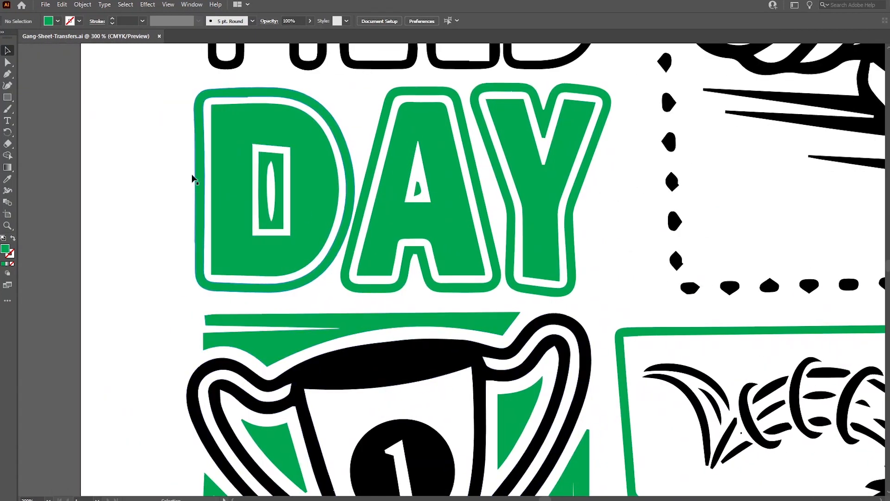
left_click(213, 223)
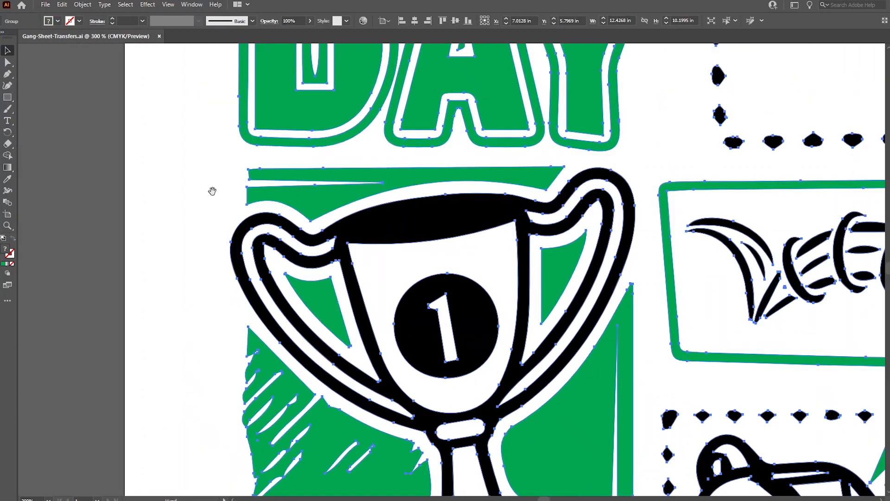
left_click(193, 283)
left_click(277, 289)
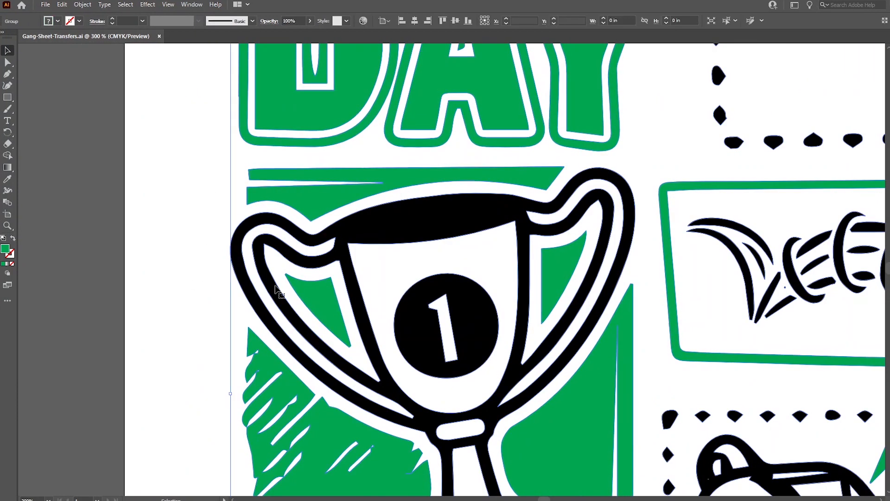
left_click(172, 367)
left_click_drag(178, 413, 200, 442)
Zoom back out to the whole gang sheet, centre the artboard and deselect
scroll(200, 442, "up", 6)
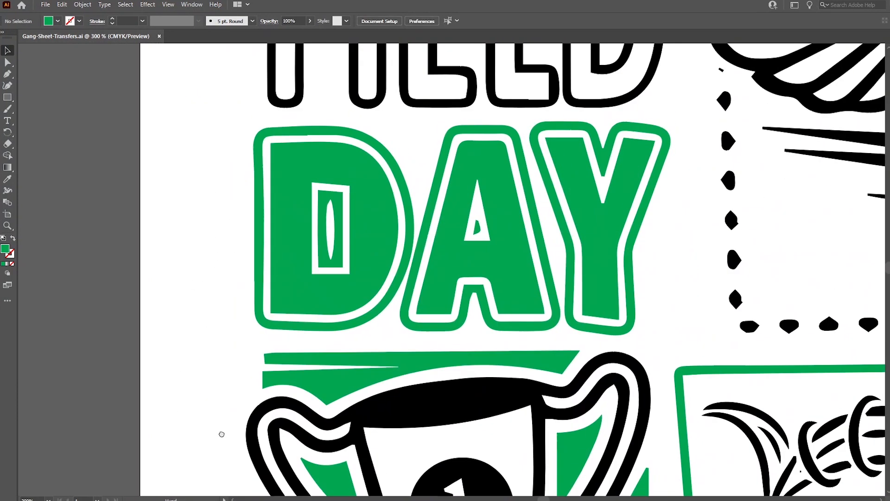
key("ctrl+minus")
key("ctrl+minus")
key("ctrl+minus")
key("ctrl+minus")
key("ctrl+minus")
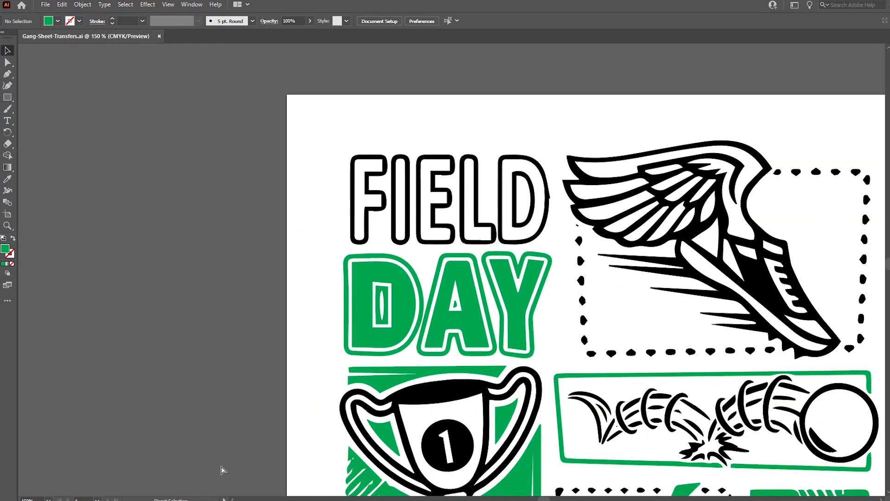
left_click_drag(395, 405, 283, 314)
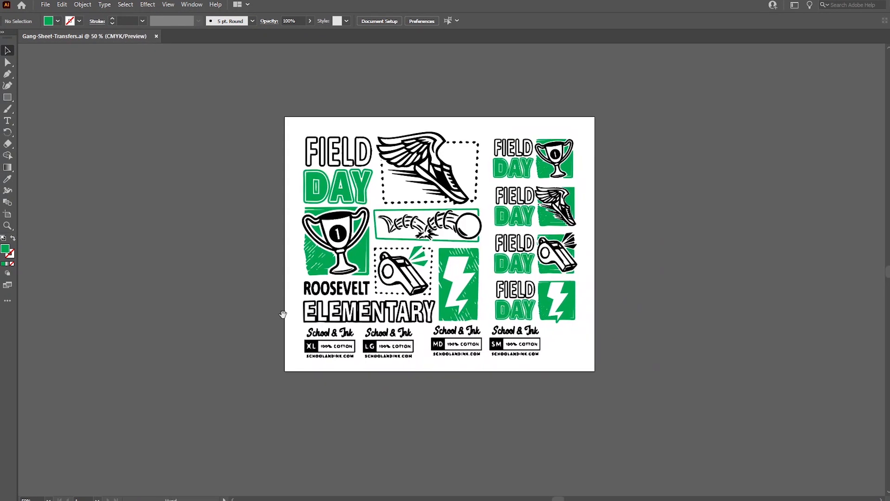
left_click(320, 202)
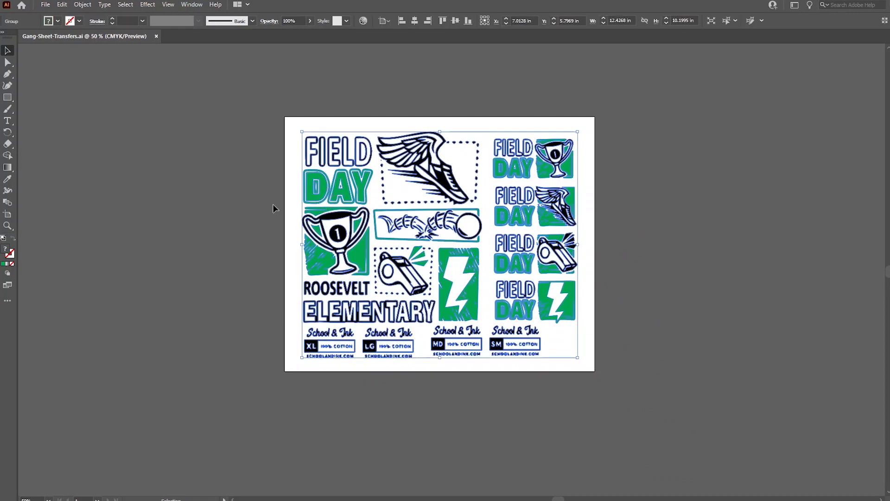
left_click(268, 229)
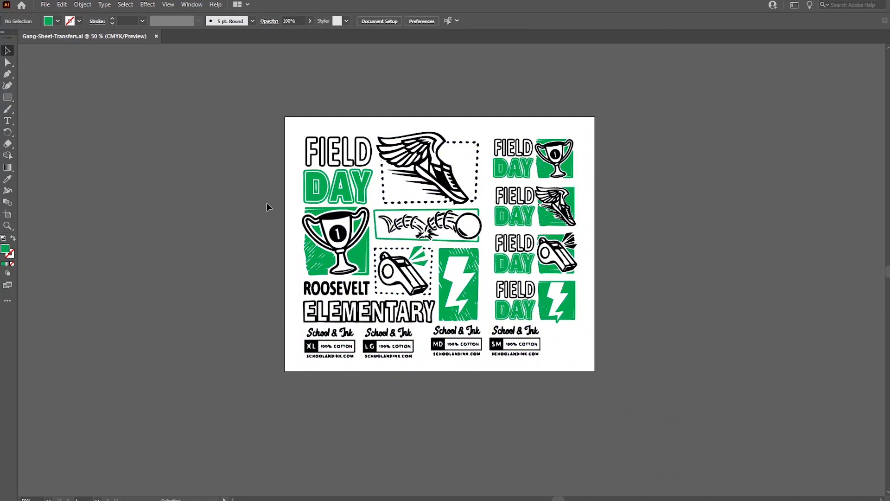
Keep the document colour mode set to CMYK Color
left_click(45, 4)
mouse_move(90, 259)
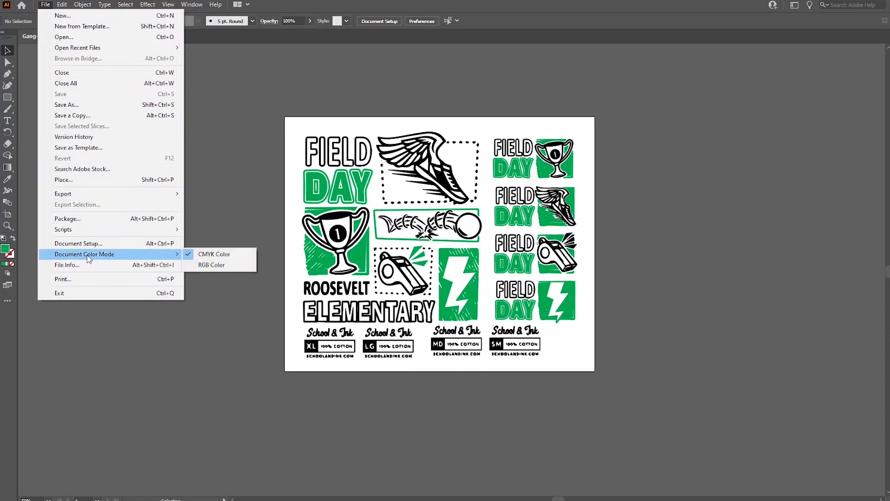
left_click(229, 255)
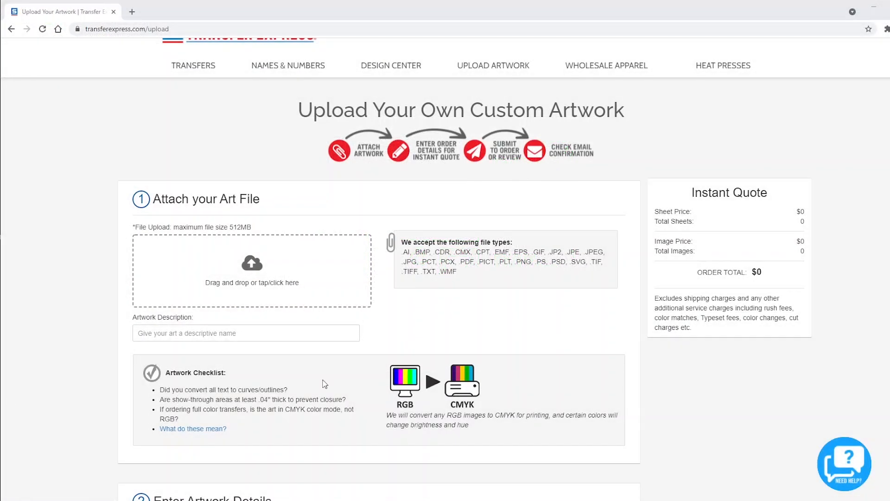
Attach the Gang-Sheet-Transfers PDF and enter 'Field Day Gang Sheets' as the artwork description
left_click(262, 282)
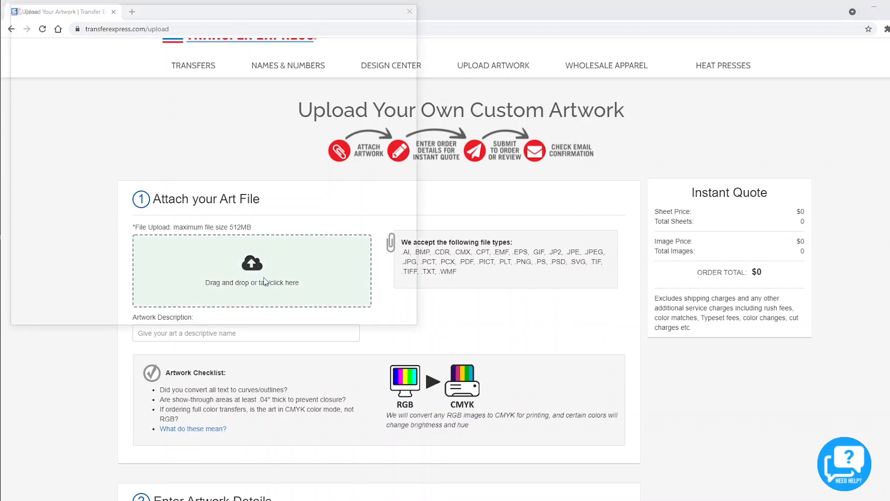
left_click(148, 84)
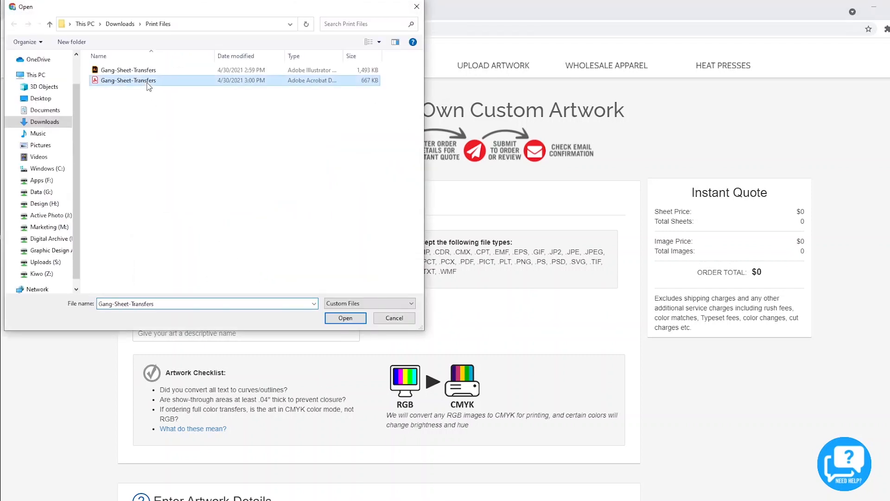
left_click(346, 318)
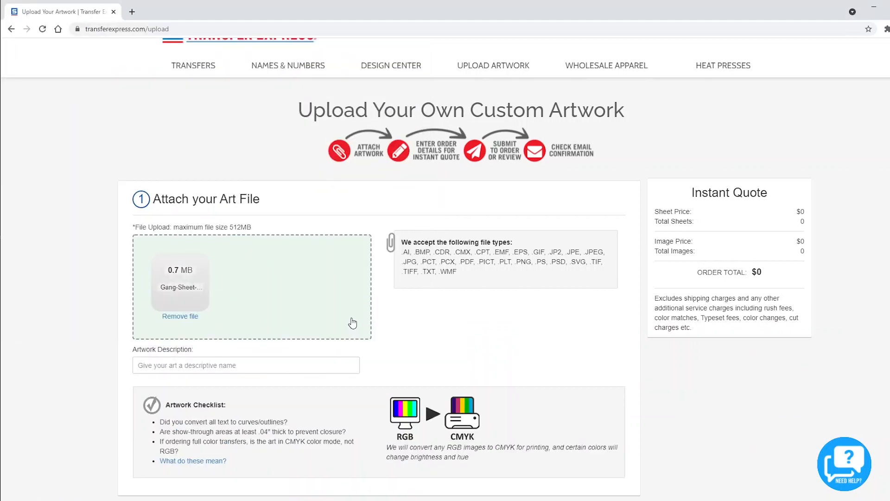
type("Field Day Gang Sheets")
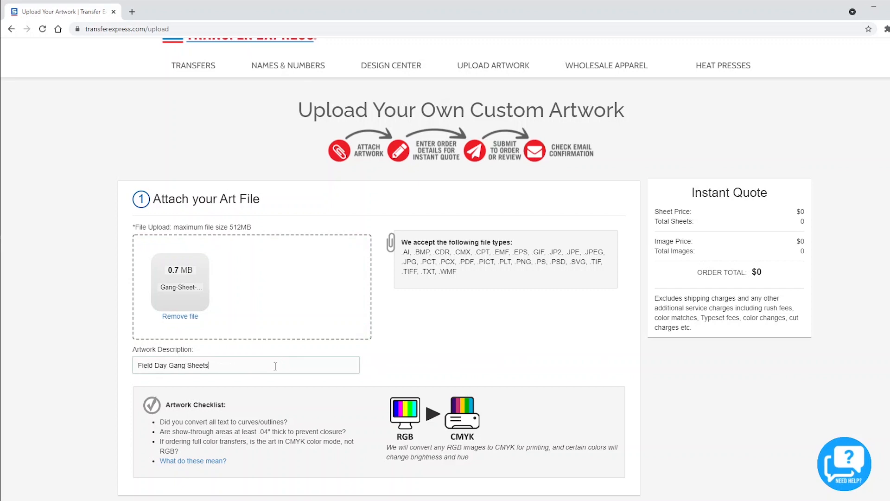
left_click(266, 427)
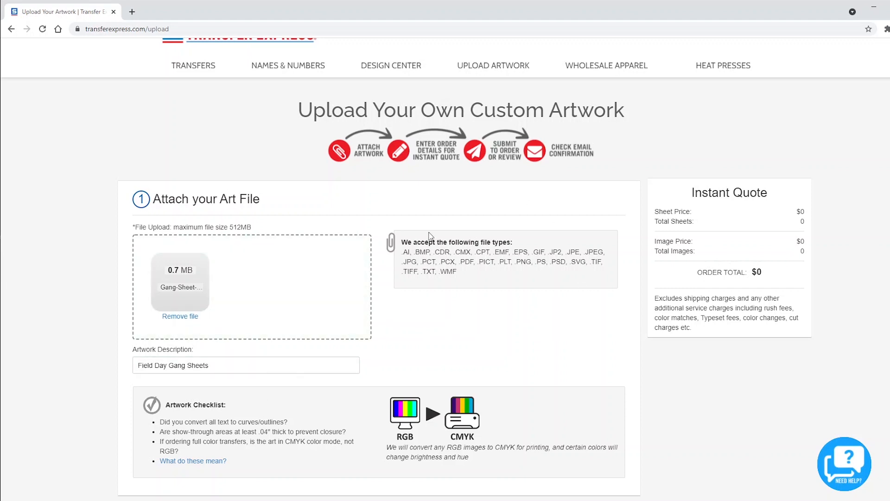
Scroll past Enter Artwork Details to the What To Use When chart and transfer cards
scroll(467, 285, "down", 3)
scroll(464, 291, "down", 9)
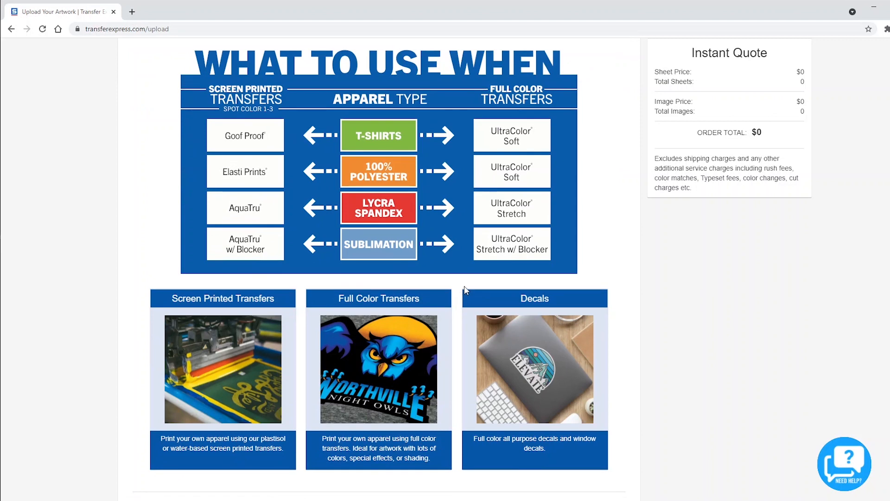
scroll(462, 290, "down", 3)
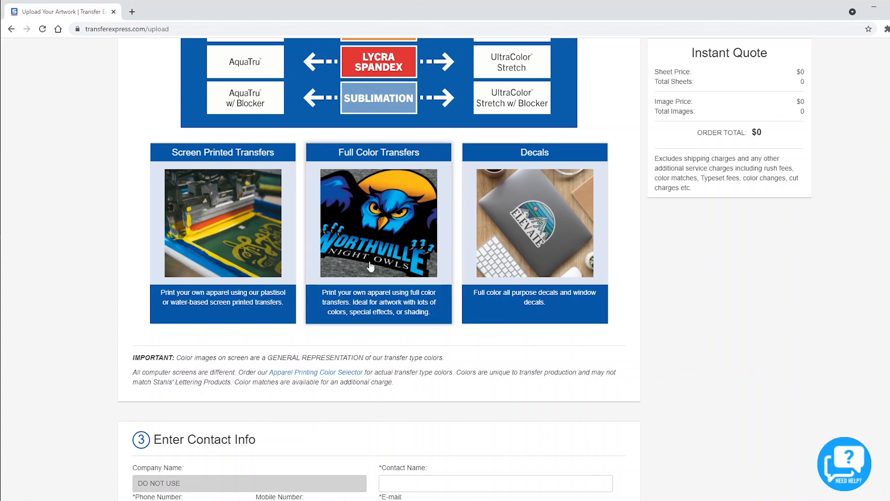
Choose Screen Printed Transfers with Goof Proof transfer type and 100% Cotton fabric
left_click(222, 251)
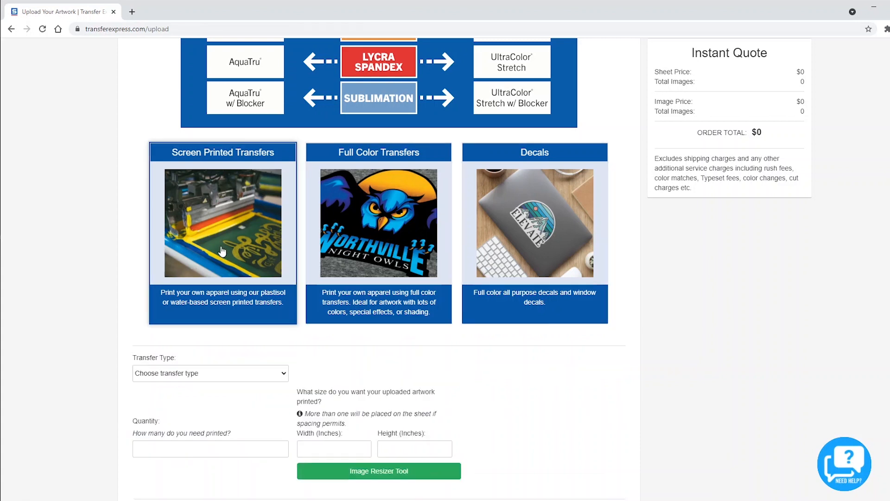
scroll(222, 269, "down", 2)
left_click(222, 279)
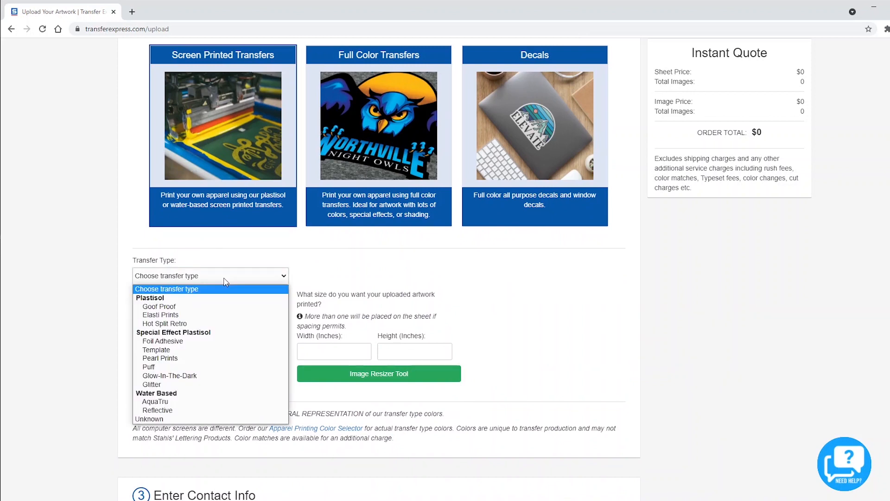
left_click(224, 306)
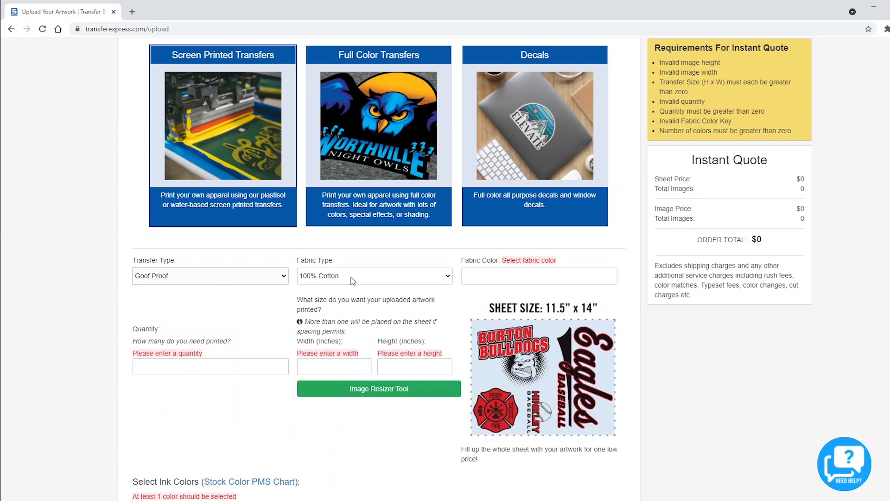
left_click(352, 280)
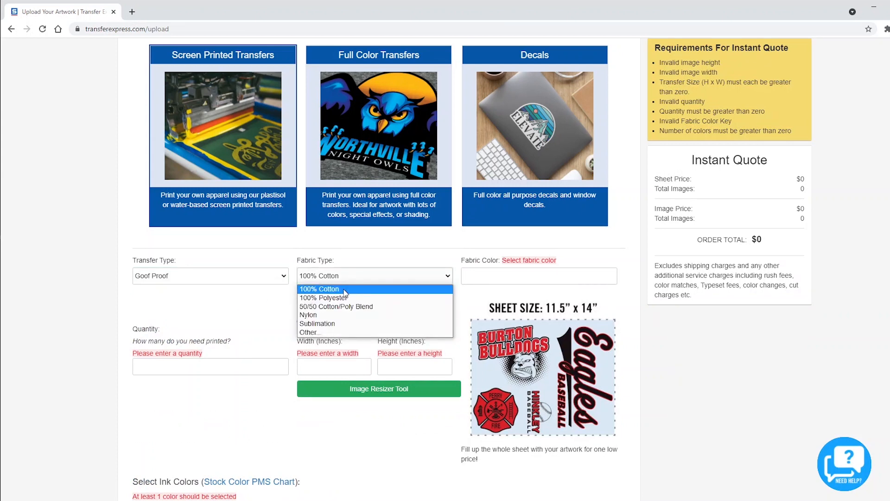
left_click(345, 290)
Set the fabric colour to Various from the bottom of the list
left_click(500, 277)
left_click(500, 276)
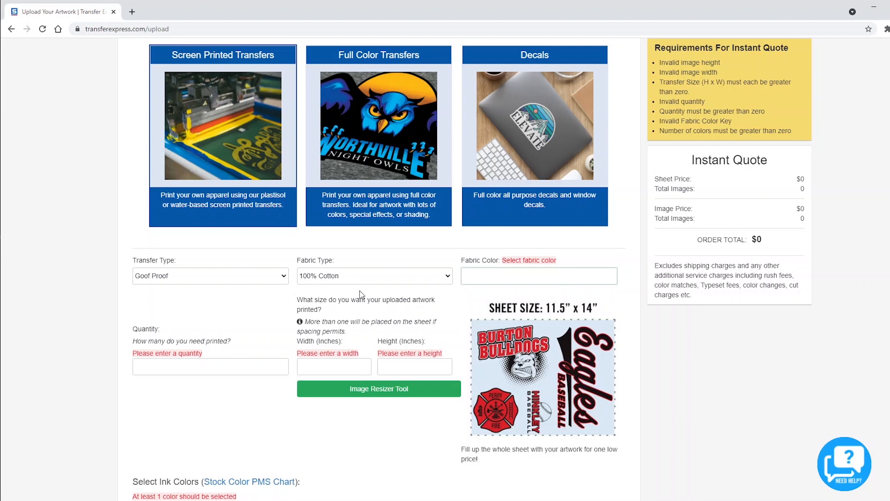
left_click(491, 277)
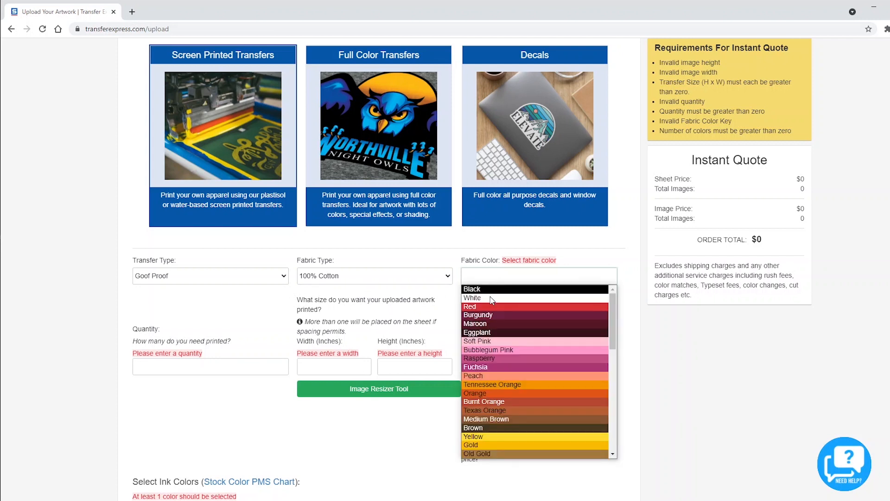
scroll(523, 410, "down", 3)
scroll(524, 411, "down", 3)
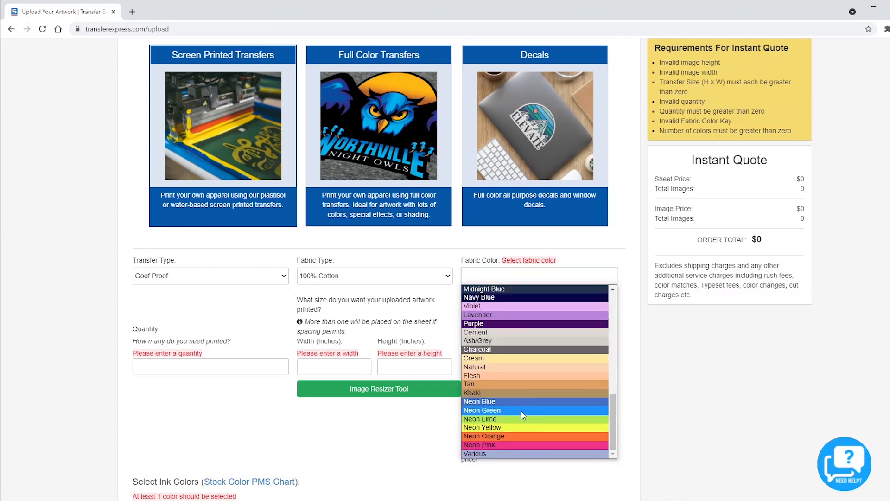
left_click(508, 455)
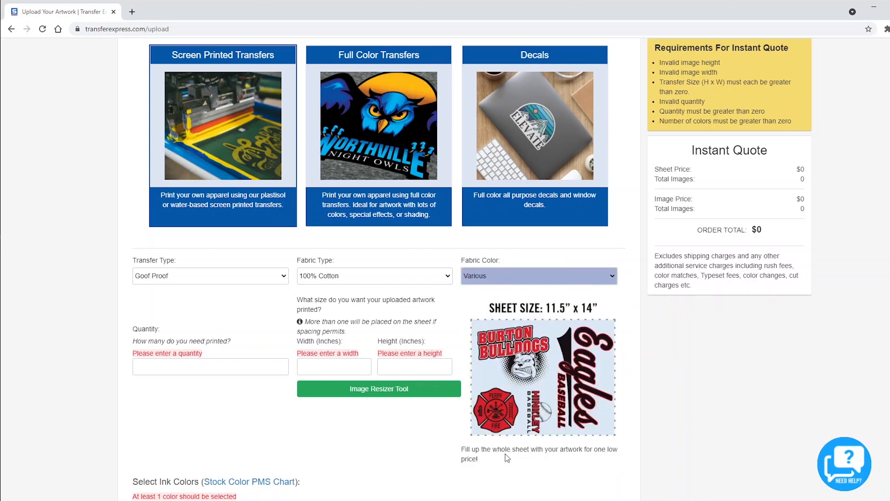
Enter quantity 20 with an image size of 11 inches wide by 6 inches high
left_click(186, 367)
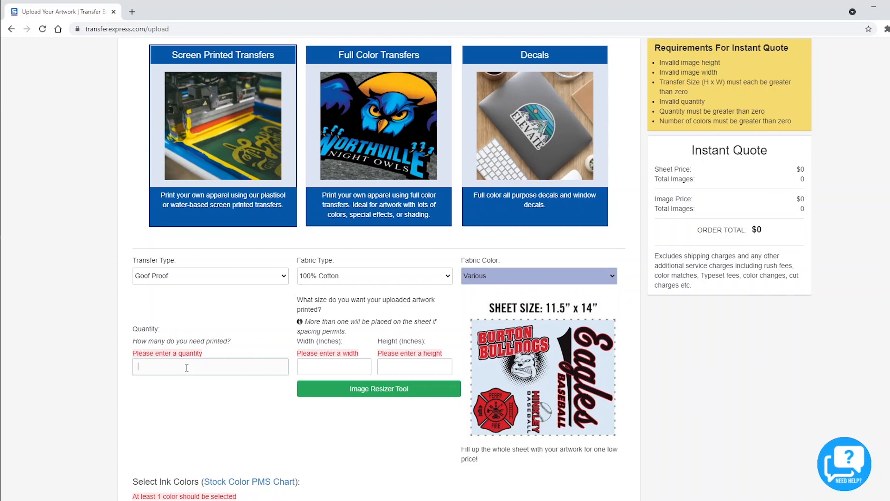
type("20")
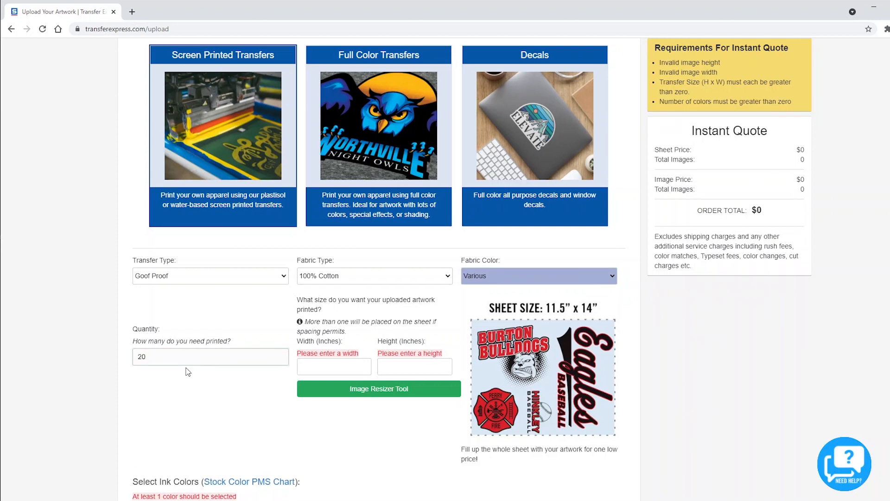
left_click(339, 365)
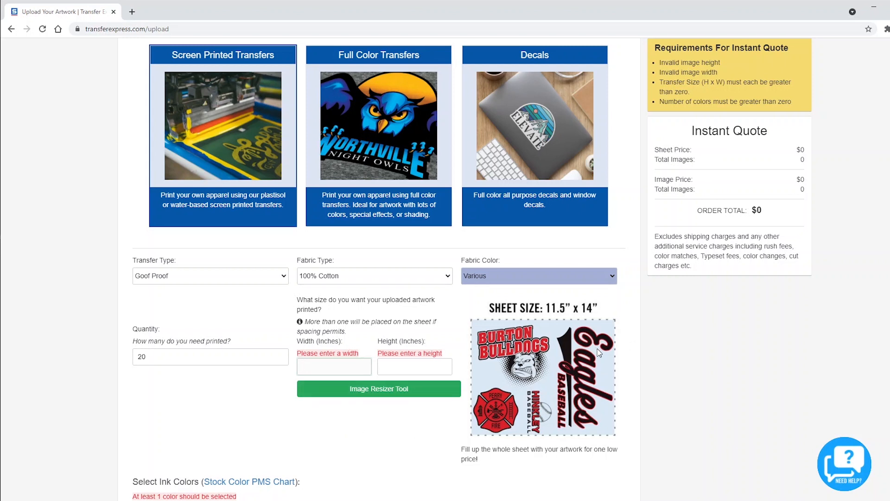
left_click(340, 366)
left_click(417, 367)
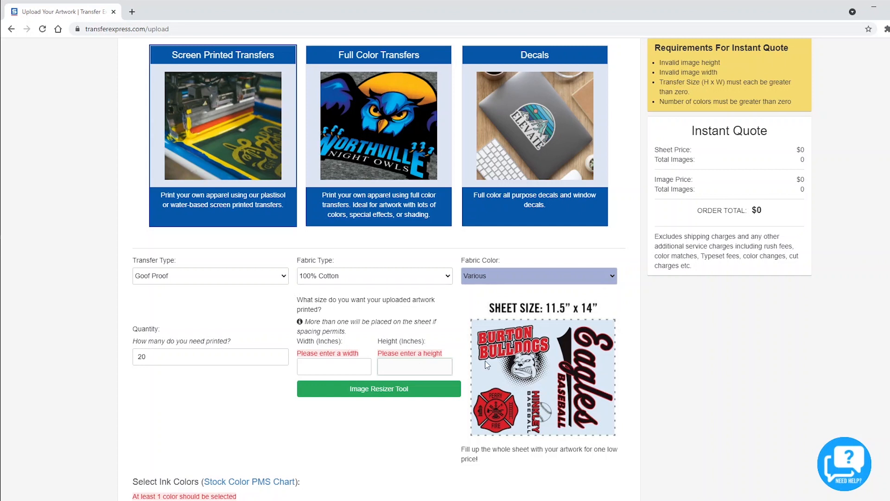
left_click(349, 365)
type("11")
left_click(411, 365)
type("6")
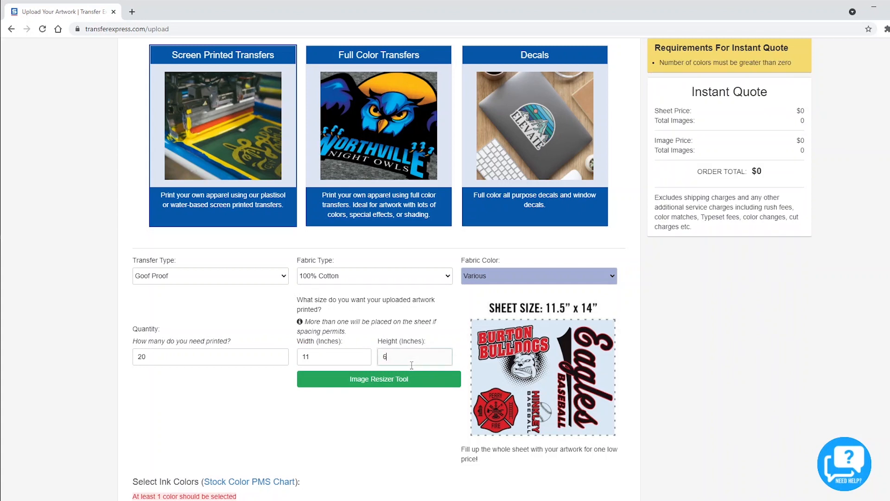
left_click(380, 418)
left_click_drag(353, 333, 298, 329)
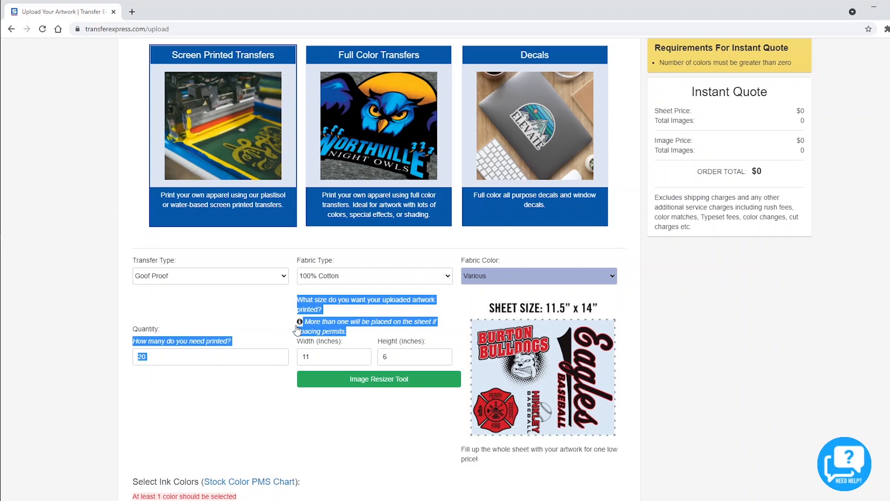
left_click(304, 422)
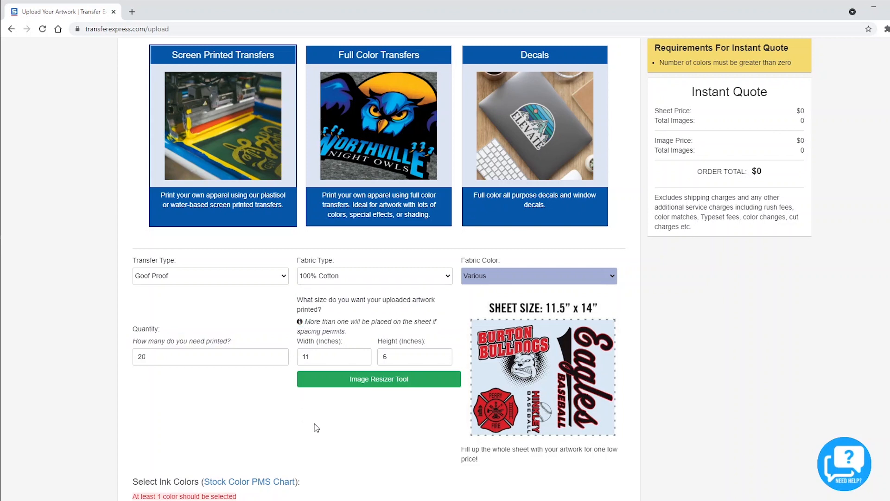
Select Black and Denim as the two ink colours
scroll(327, 412, "down", 4)
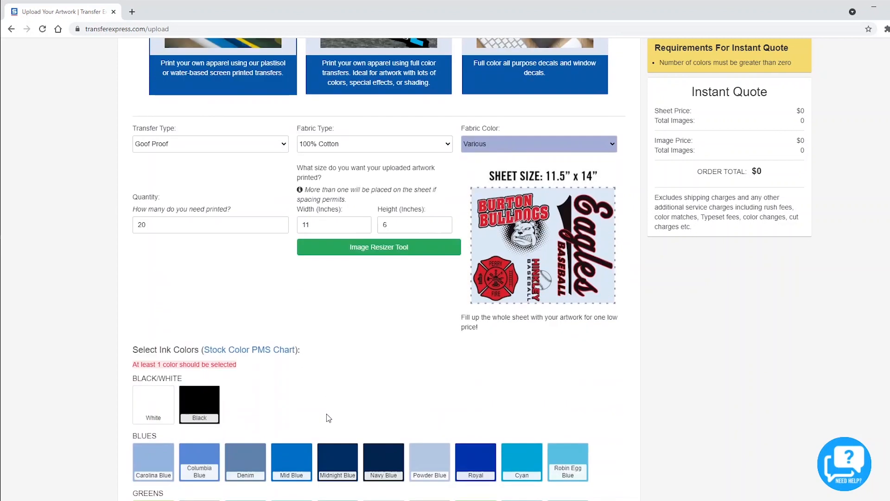
left_click(200, 349)
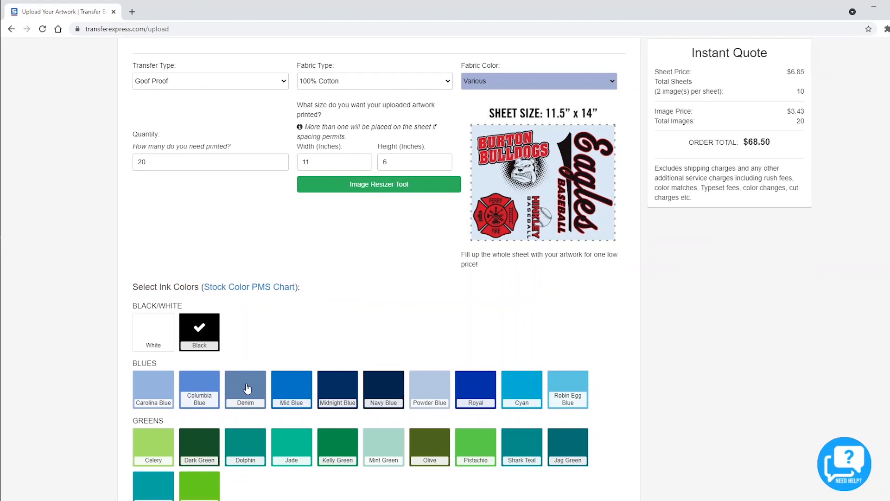
left_click(253, 393)
scroll(346, 345, "up", 3)
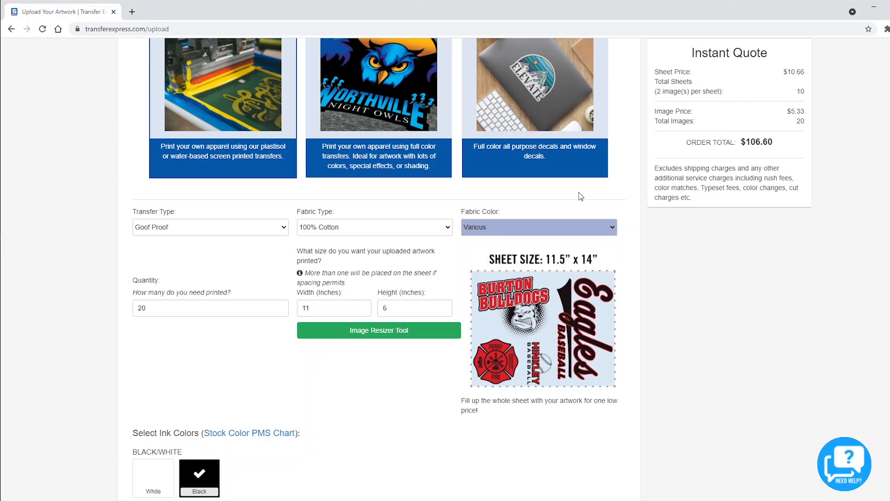
Resize the image to 11.5 inches wide by 14 inches high, giving a $143.80 total
double_click(388, 308)
type("14")
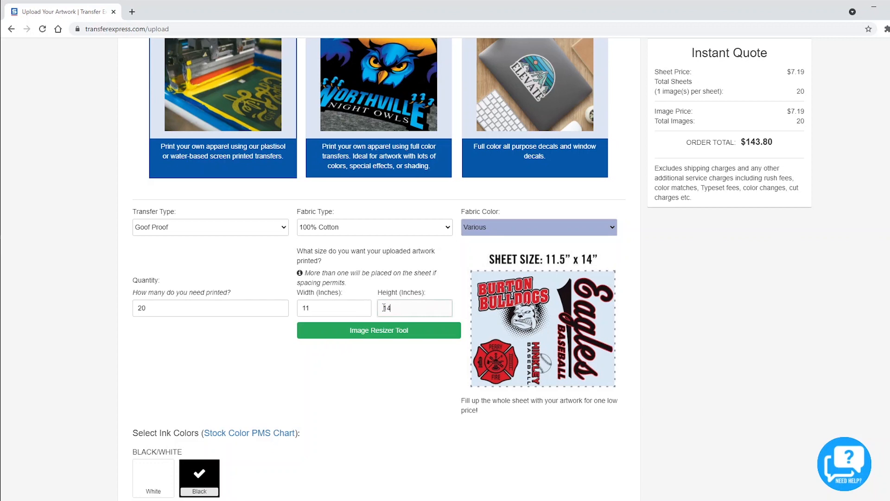
left_click(362, 309)
type(".5")
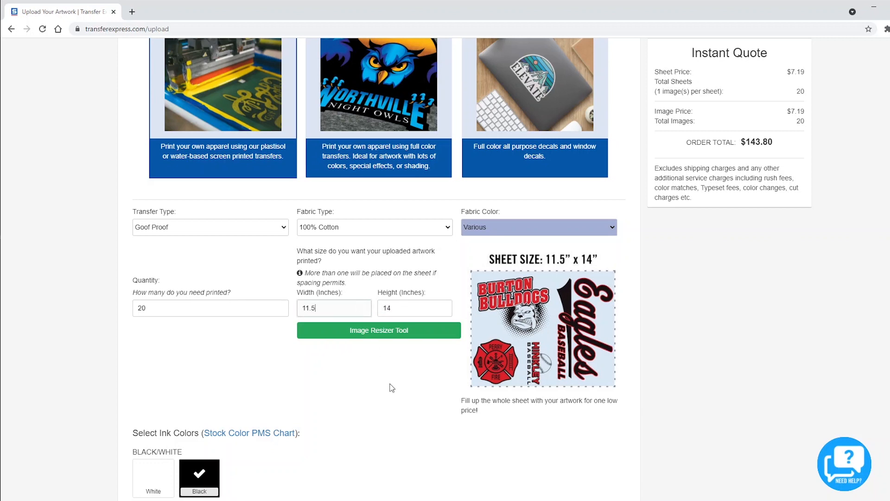
left_click(400, 392)
scroll(393, 363, "down", 7)
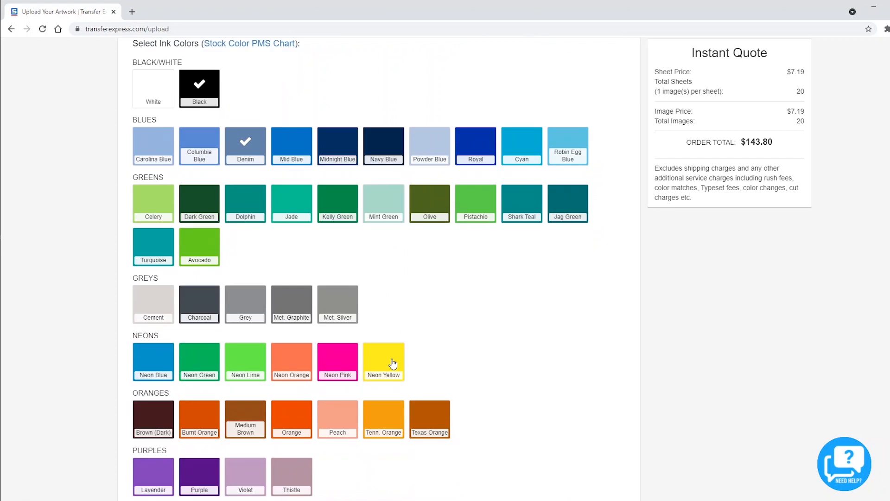
scroll(393, 363, "down", 2)
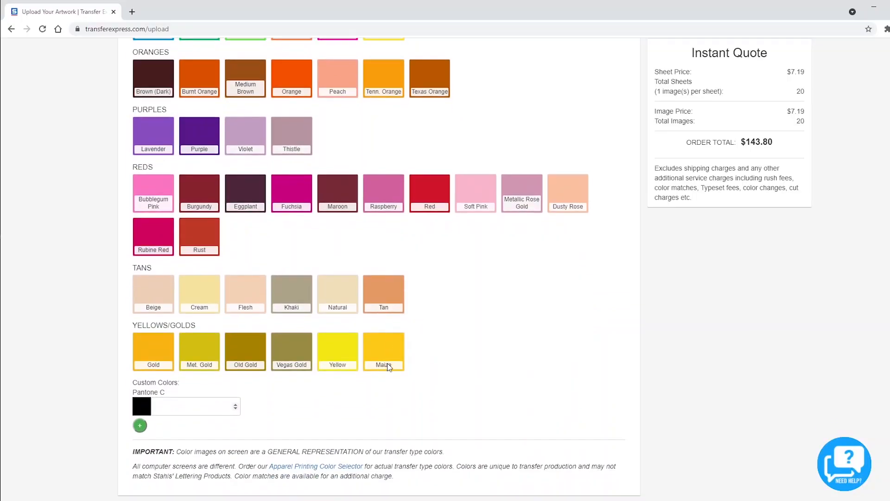
scroll(389, 367, "down", 1)
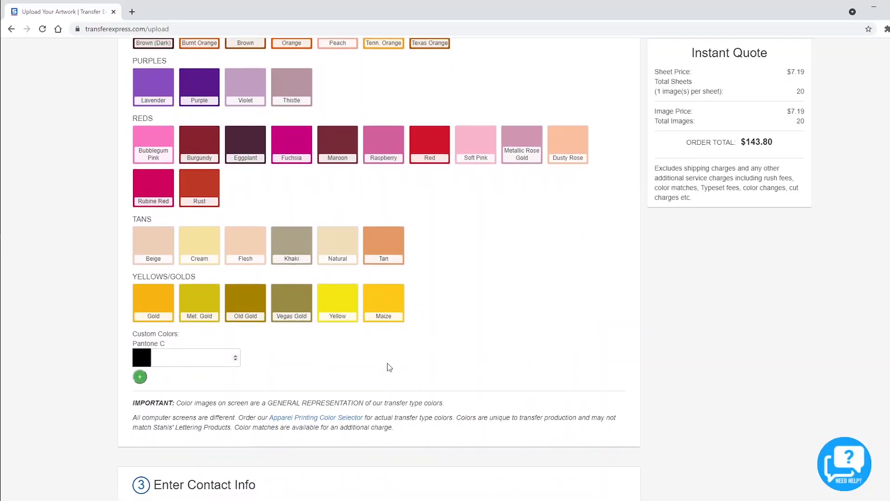
left_click(204, 353)
type("288")
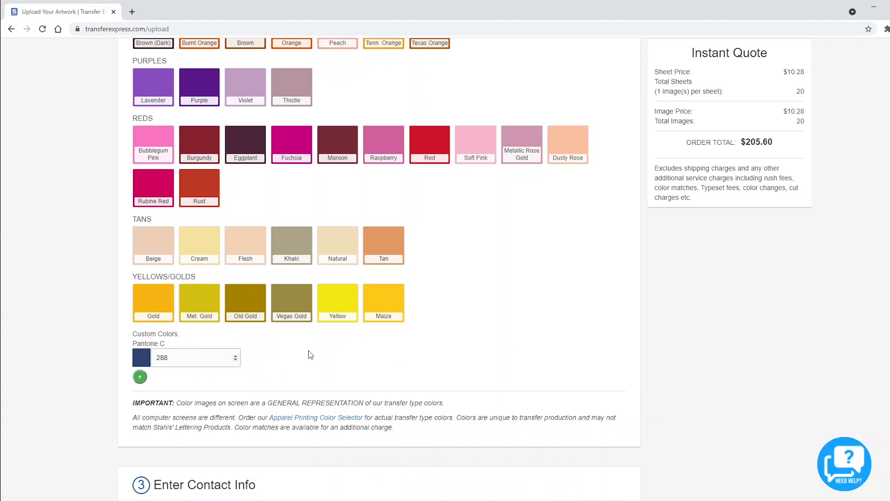
double_click(182, 361)
type("273")
double_click(190, 355)
type("188")
double_click(180, 357)
key("BackSpace")
Enter the contact's full name in the Contact Name field of Enter Contact Info
scroll(209, 324, "down", 4)
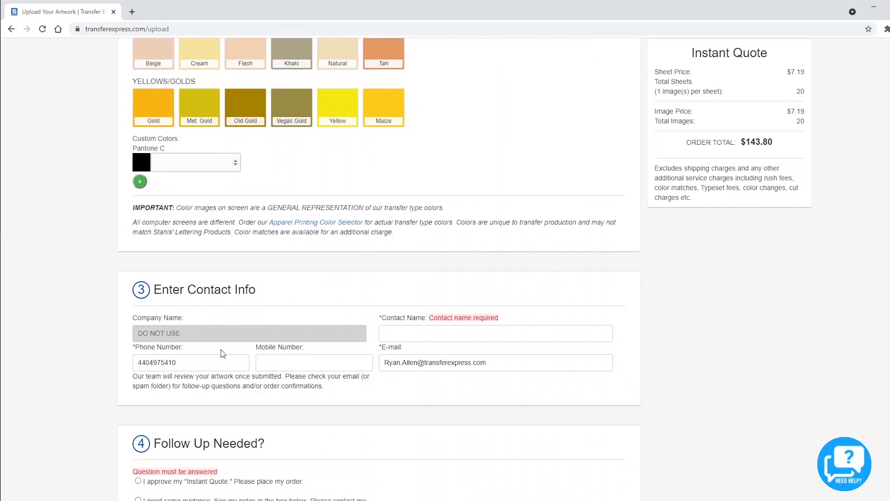
scroll(221, 353, "down", 1)
left_click(403, 286)
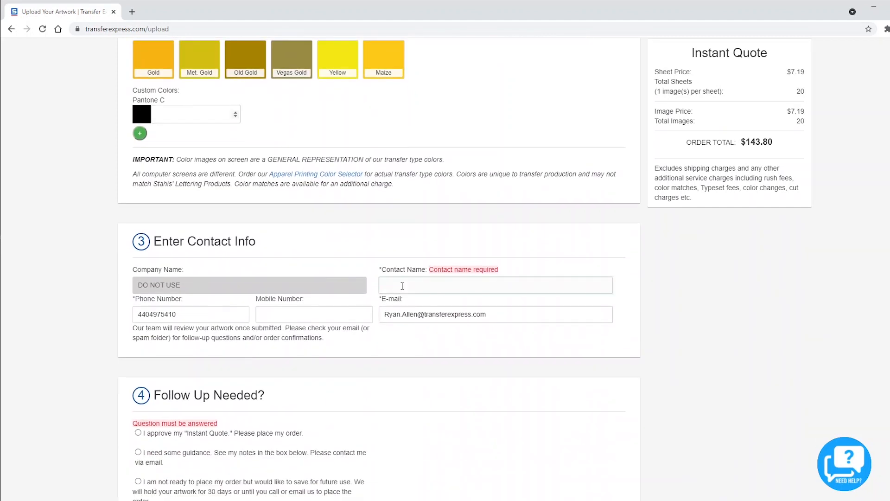
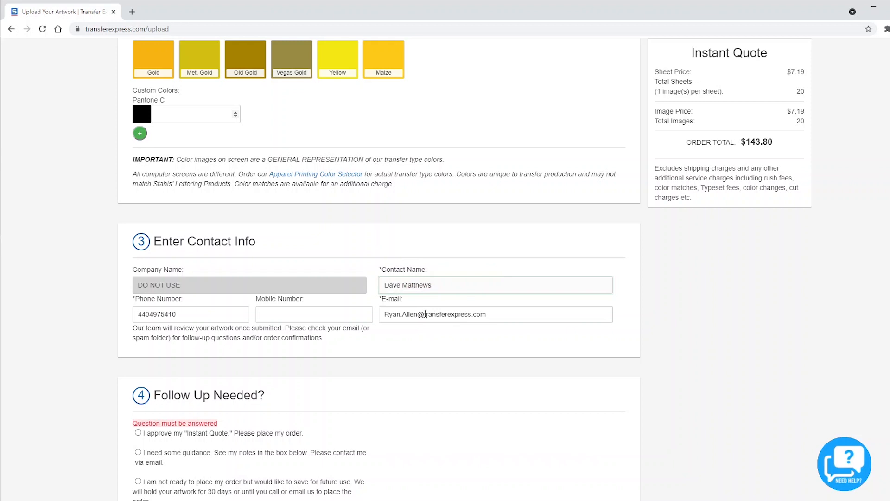
left_click(206, 312)
left_click(308, 320)
scroll(297, 383, "down", 3)
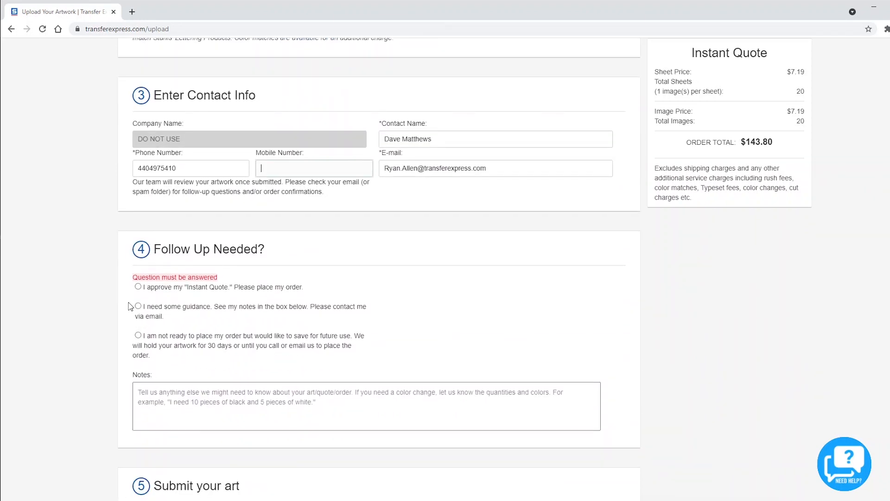
Select 'I approve my Instant Quote' as the order option
left_click(138, 286)
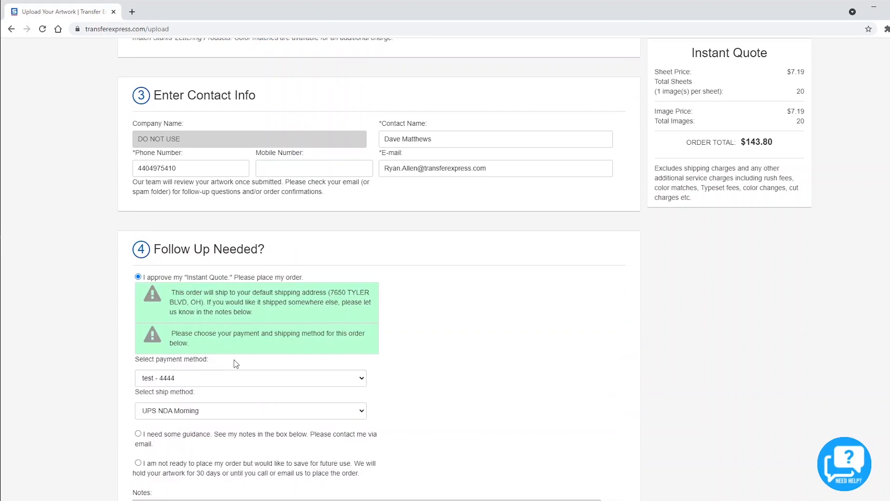
scroll(234, 365, "down", 1)
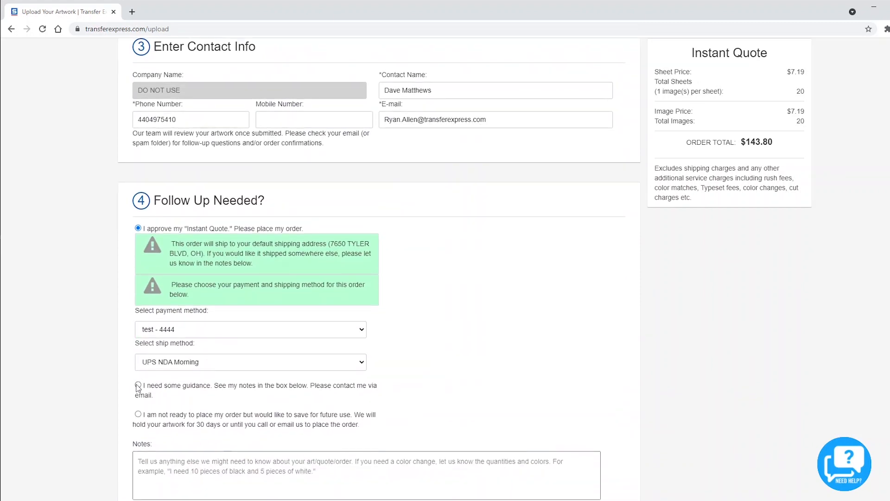
left_click(138, 385)
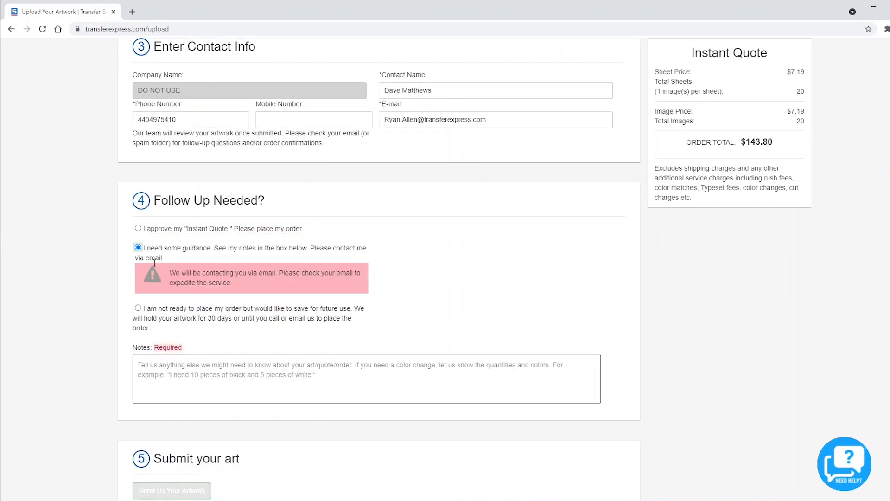
left_click(138, 308)
left_click(138, 228)
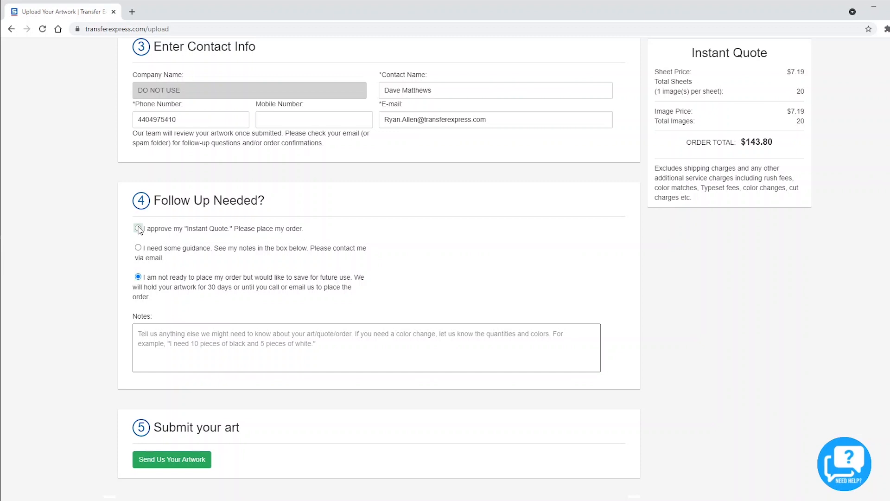
Keep the saved payment method and choose UPS Ground as the ship method
left_click(317, 333)
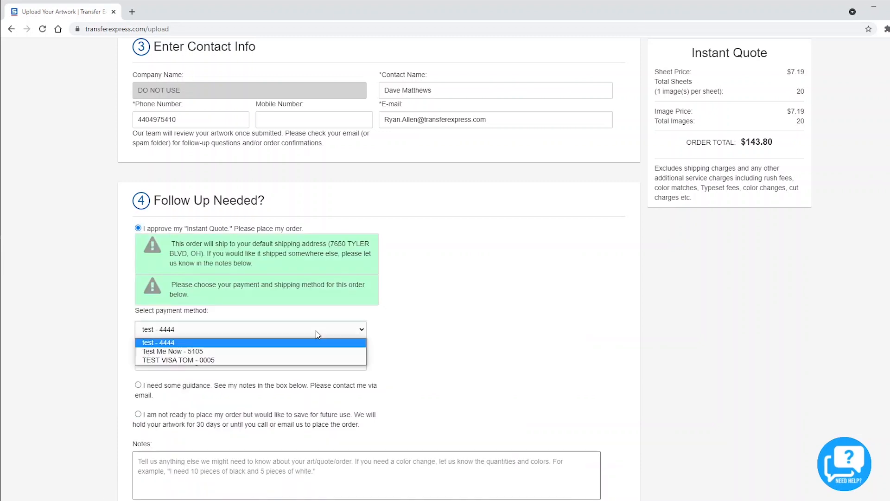
left_click(312, 342)
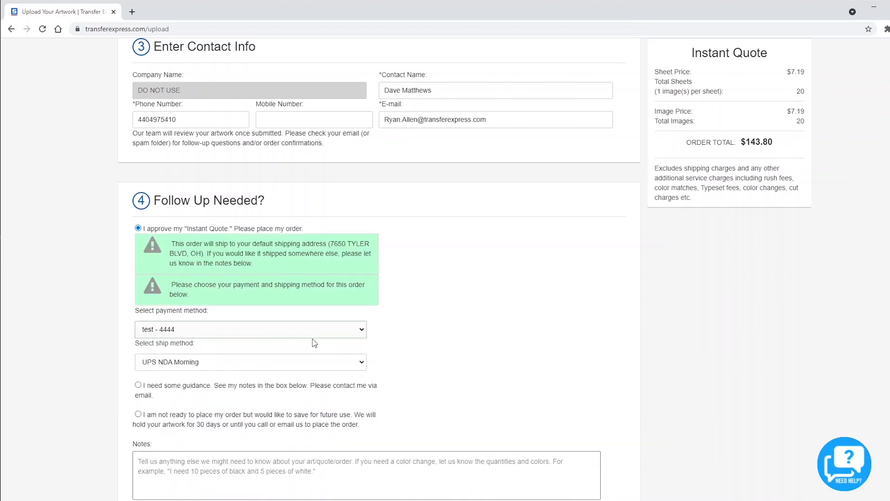
left_click(278, 363)
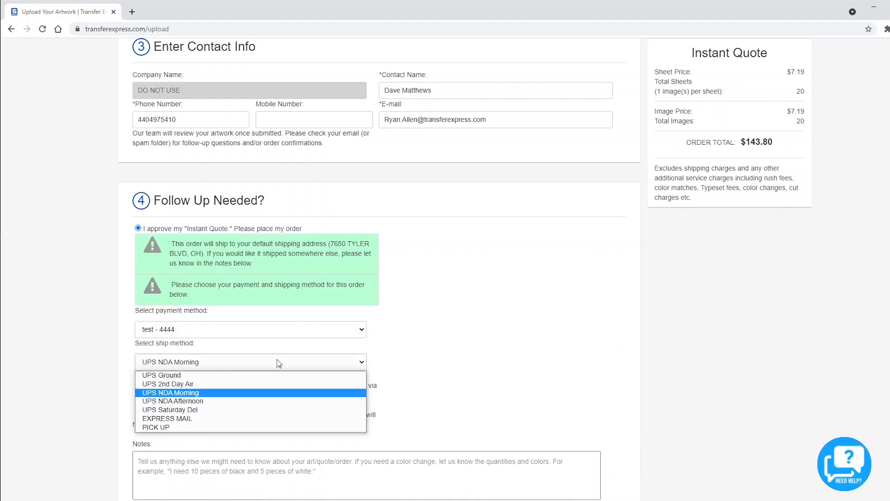
left_click(258, 374)
scroll(448, 368, "down", 1)
scroll(446, 369, "down", 2)
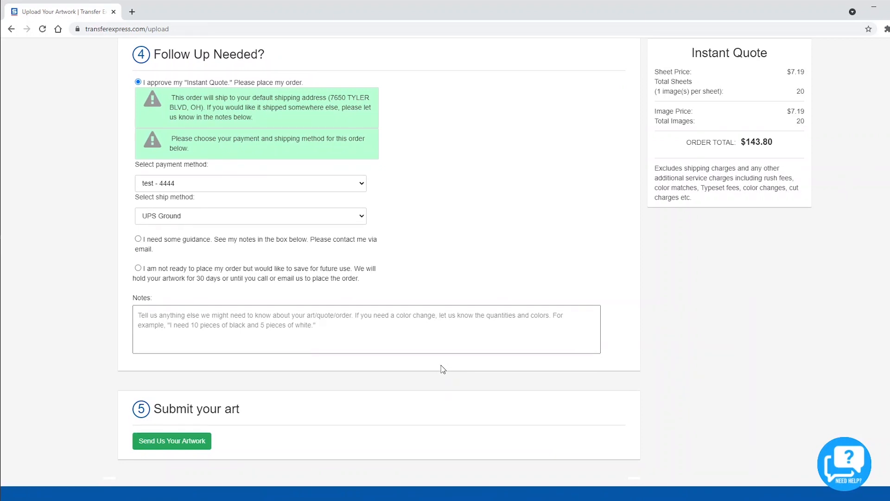
scroll(443, 369, "down", 1)
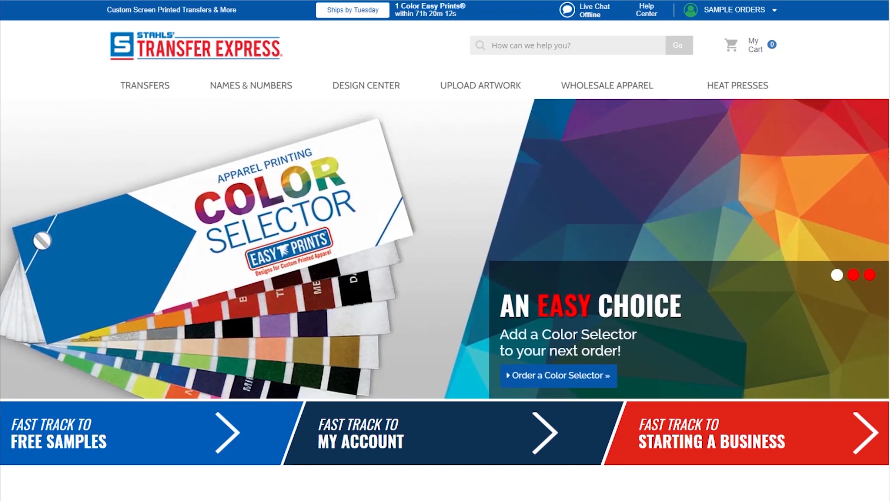
Launch the Design Center from the top navigation
mouse_move(366, 85)
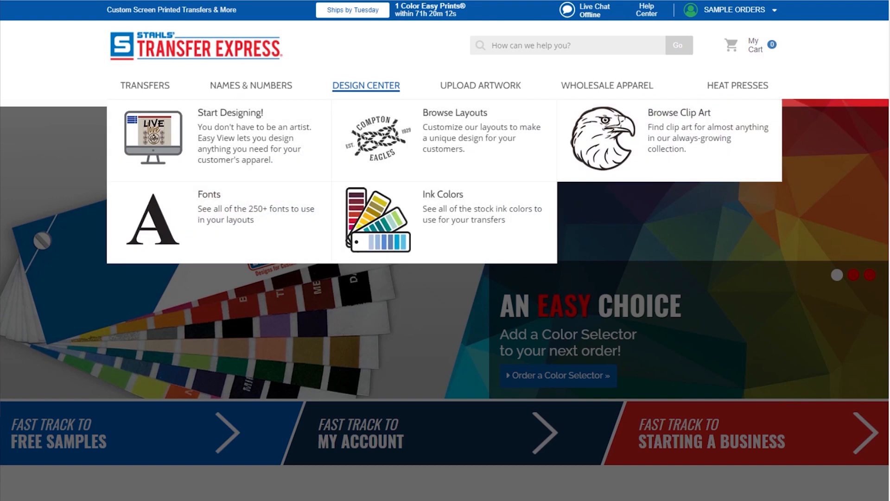
left_click(364, 87)
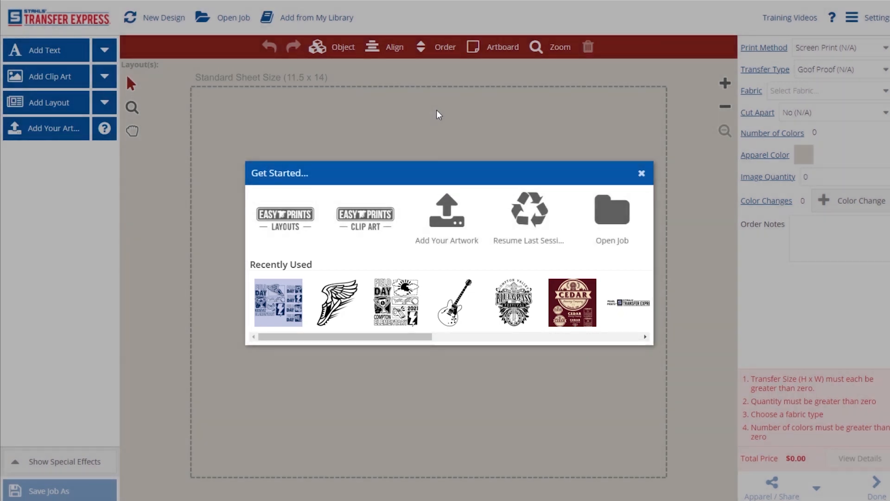
Close the Get Started prompt to reveal the empty 11.5 x 14 design sheet
left_click(641, 173)
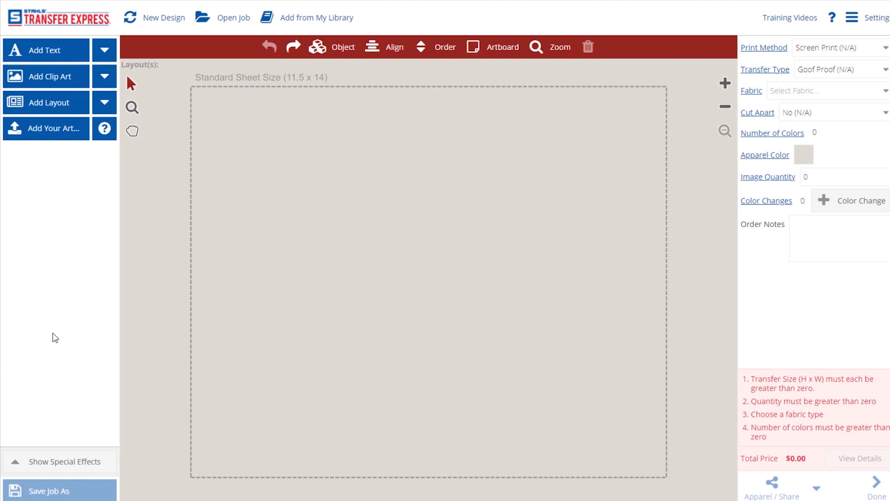
Search the promo layouts for 'Festival' and add layout QEV-203 to the canvas
left_click(45, 102)
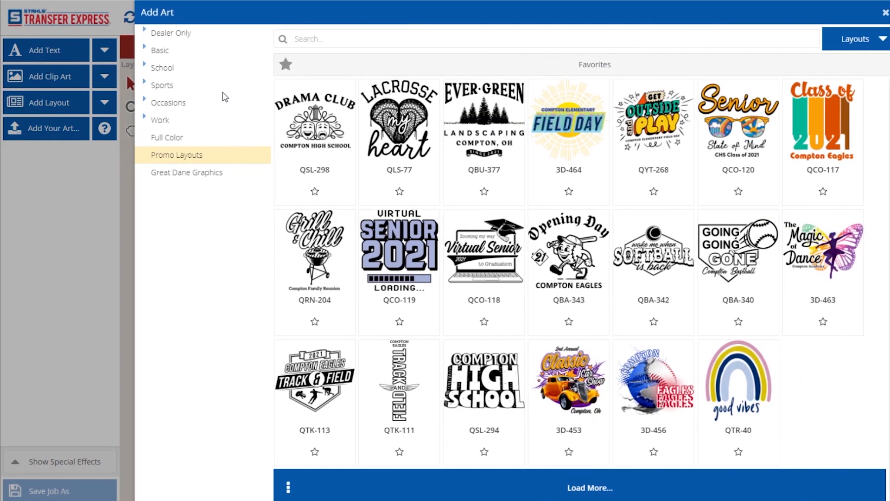
left_click(329, 41)
type("Festival")
key("Return")
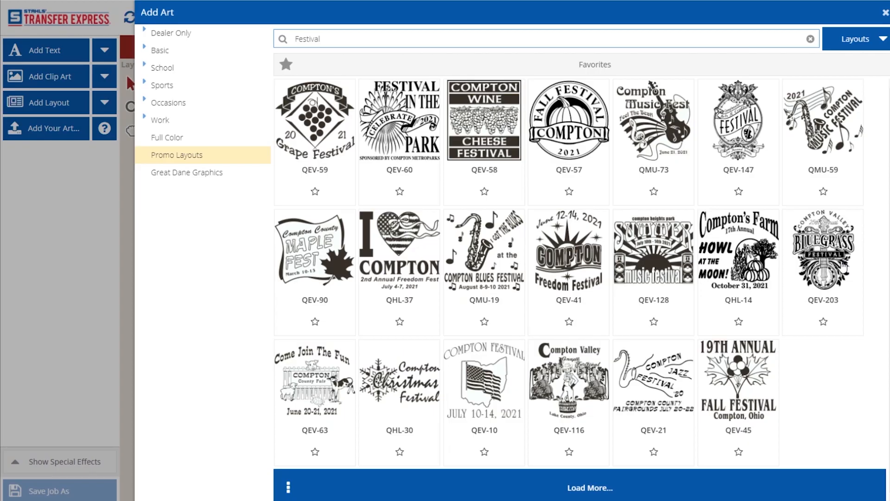
left_click(845, 267)
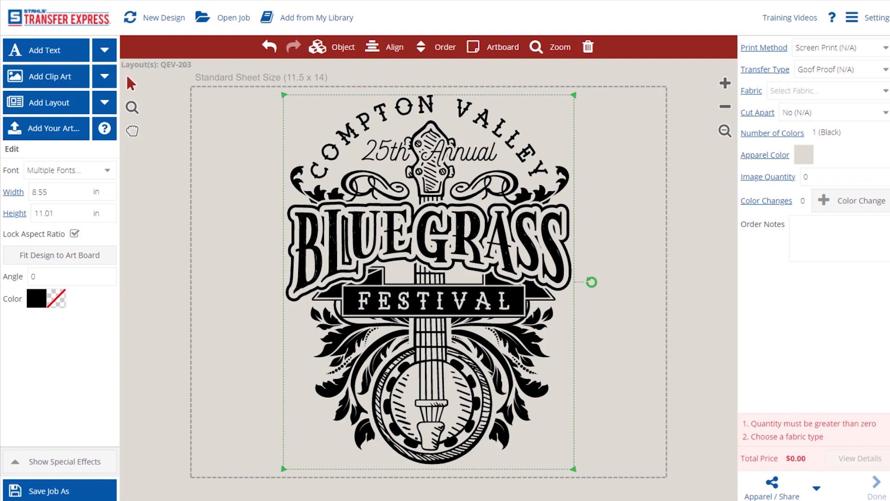
Resize the whole festival layout to 10 in wide
left_click_drag(598, 73, 251, 500)
double_click(52, 194)
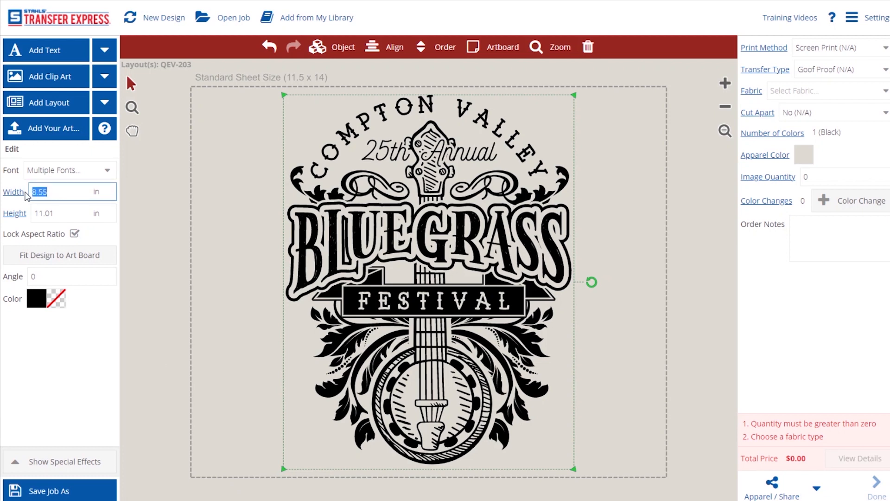
type("10")
key("Return")
left_click(130, 270)
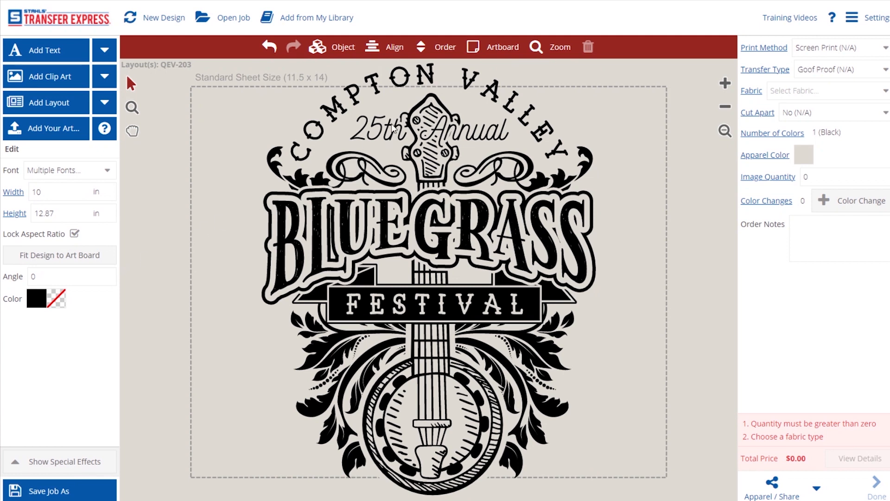
Switch the artboard orientation to Portrait
left_click(479, 53)
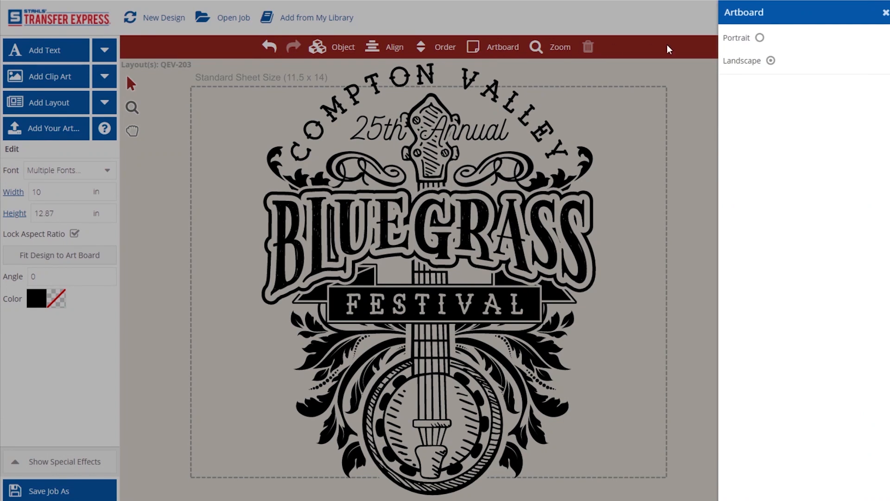
left_click(761, 38)
left_click(670, 92)
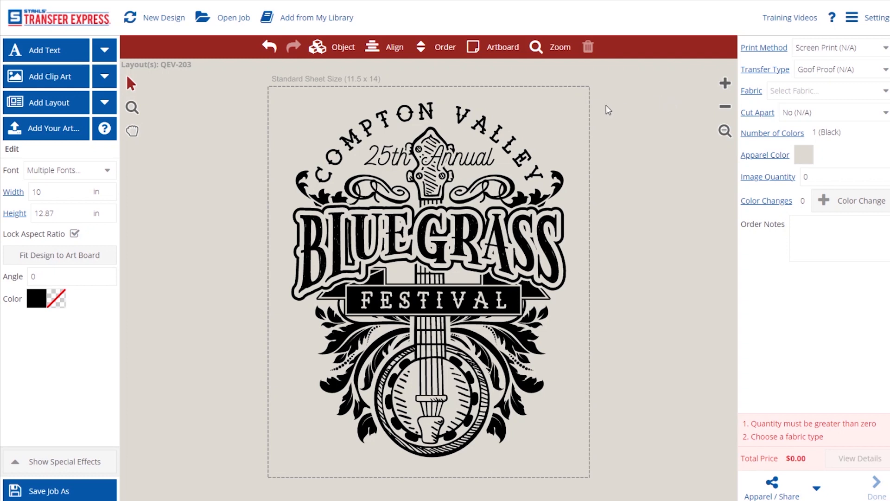
Rewrite the top arc as 'CEDAR HEIGHTS' and delete the '25th Annual' script
double_click(422, 136)
left_click(473, 239)
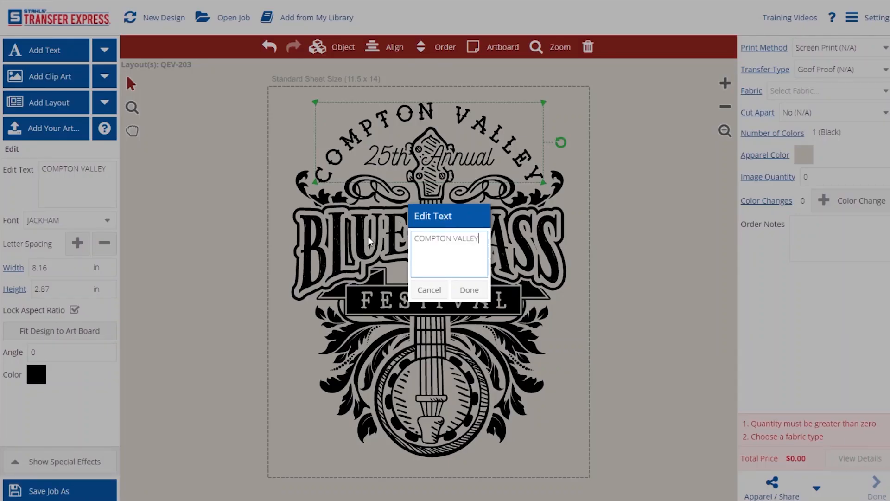
key("BackSpace")
key("BackSpace")
key("BackSpace")
key("BackSpace")
key("BackSpace")
key("BackSpace")
key("BackSpace")
key("BackSpace")
key("BackSpace")
key("BackSpace")
key("BackSpace")
key("BackSpace")
key("BackSpace")
key("BackSpace")
type("CEDAR HEIGHTS")
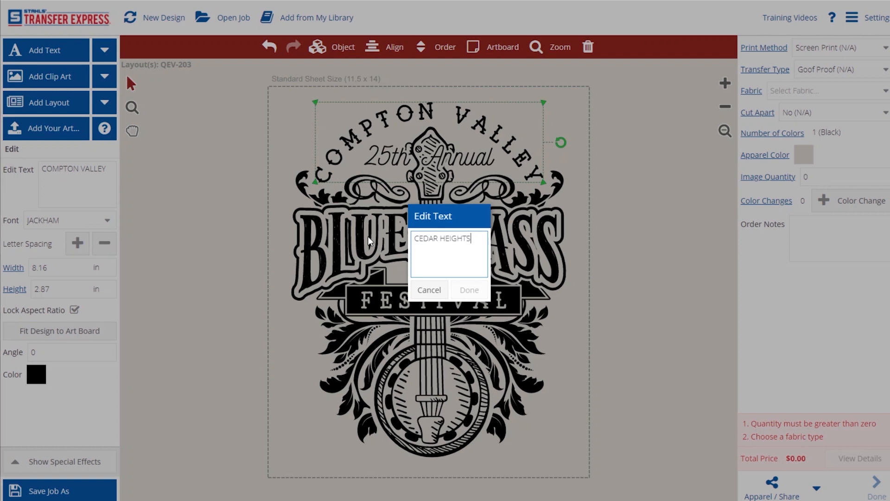
left_click(463, 288)
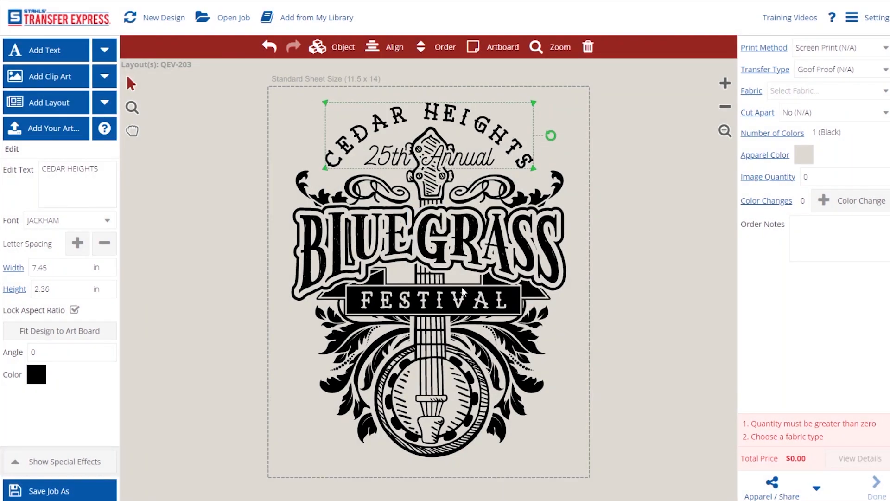
left_click(390, 156)
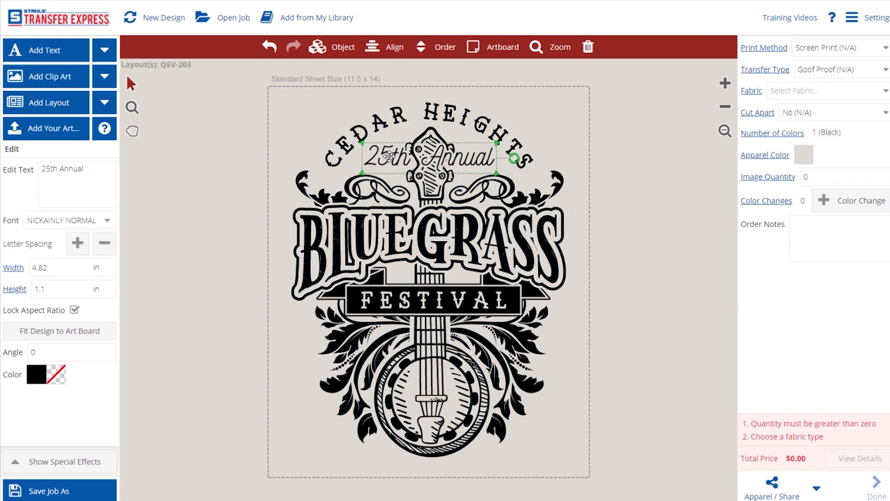
left_click(587, 48)
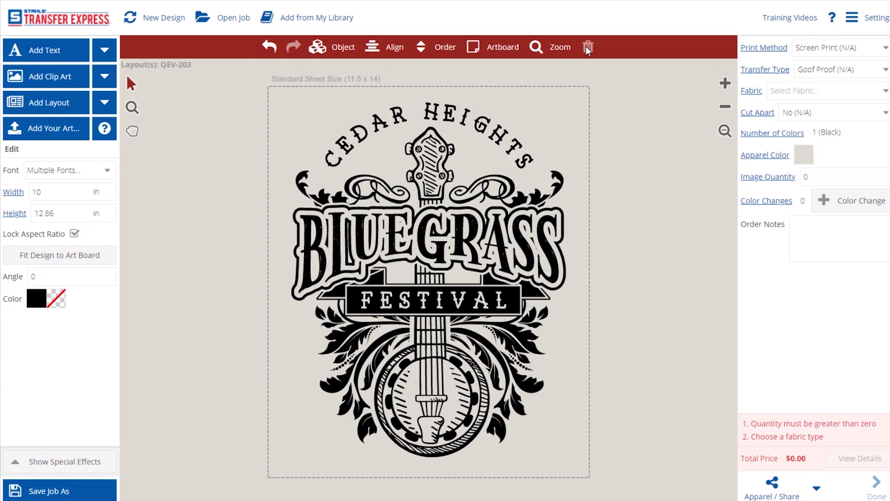
Replace the BLUEGRASS headline wording with 'COUNTRY'
left_click(403, 230)
double_click(391, 229)
left_click_drag(458, 238, 414, 238)
type("COUNTRY")
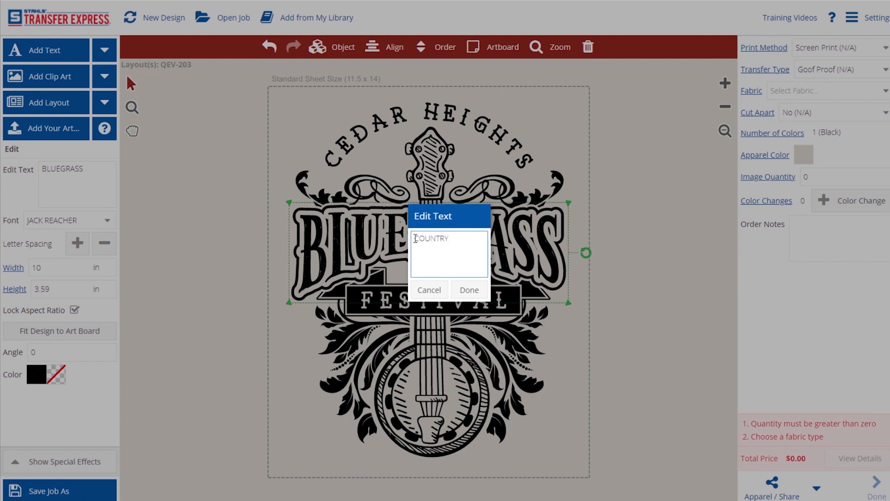
left_click(472, 290)
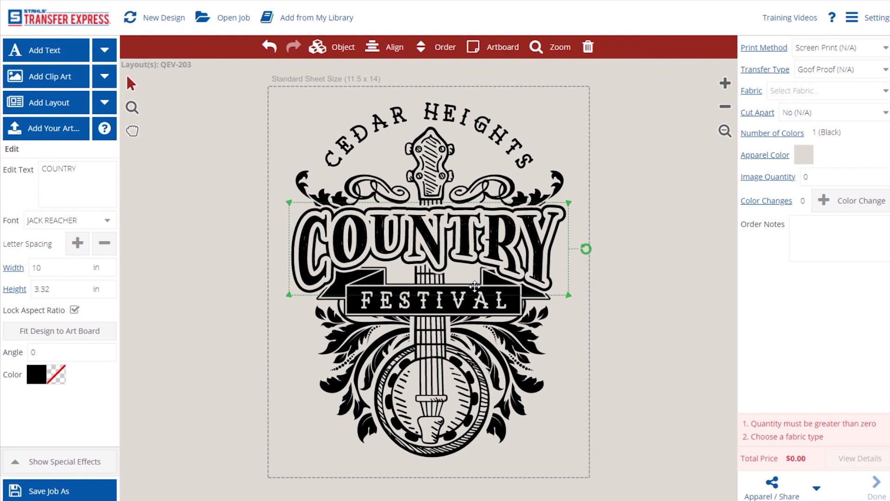
left_click(603, 294)
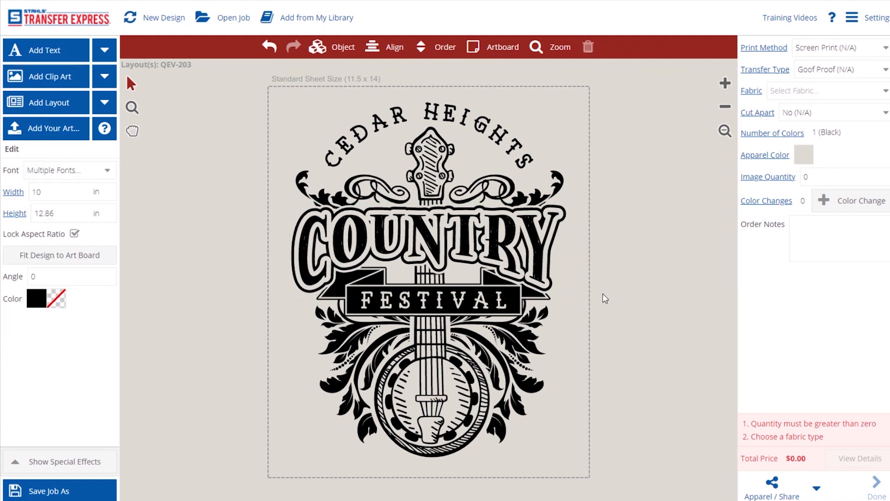
Apply the Black Jack Serif font to the FESTIVAL banner text
left_click(425, 302)
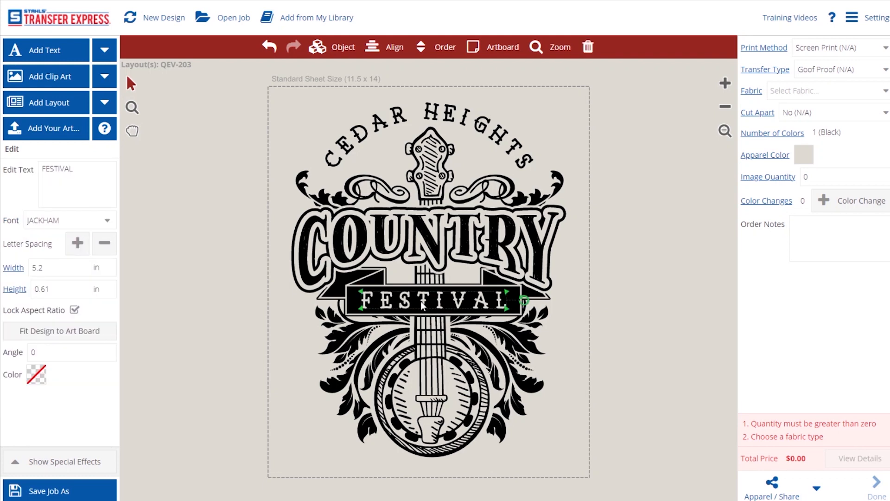
left_click(106, 221)
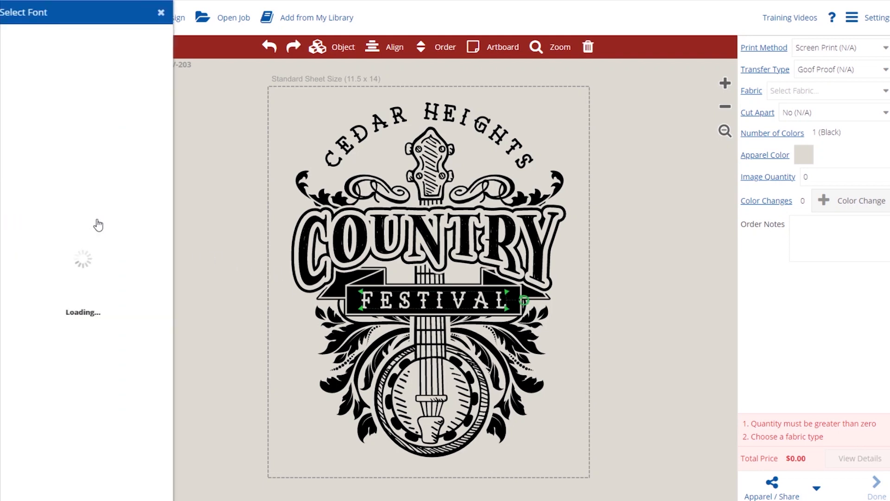
scroll(140, 236, "down", 10)
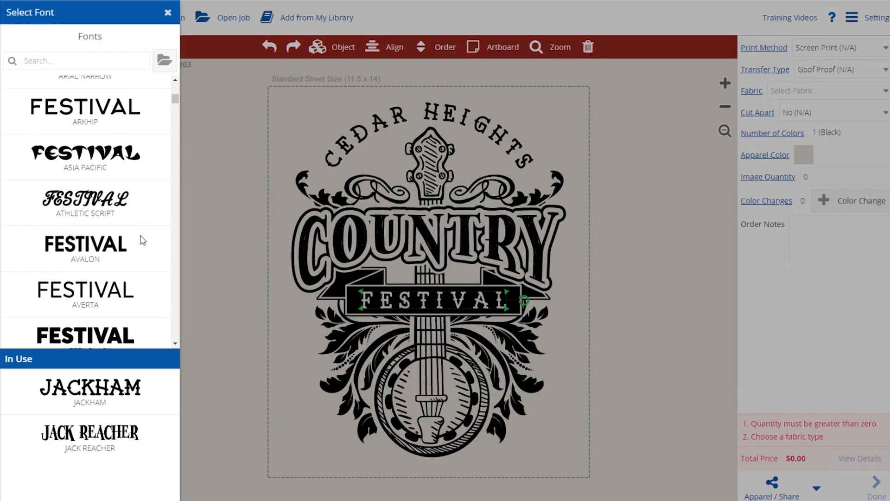
scroll(142, 240, "down", 8)
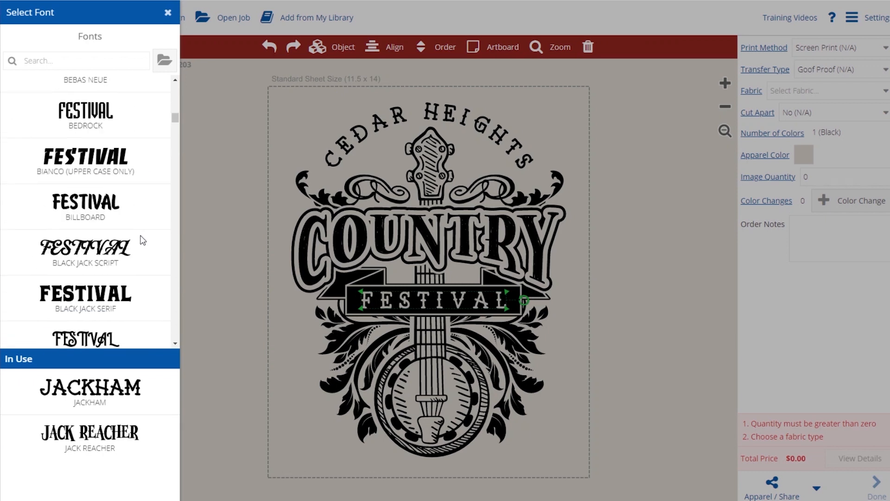
scroll(142, 240, "down", 1)
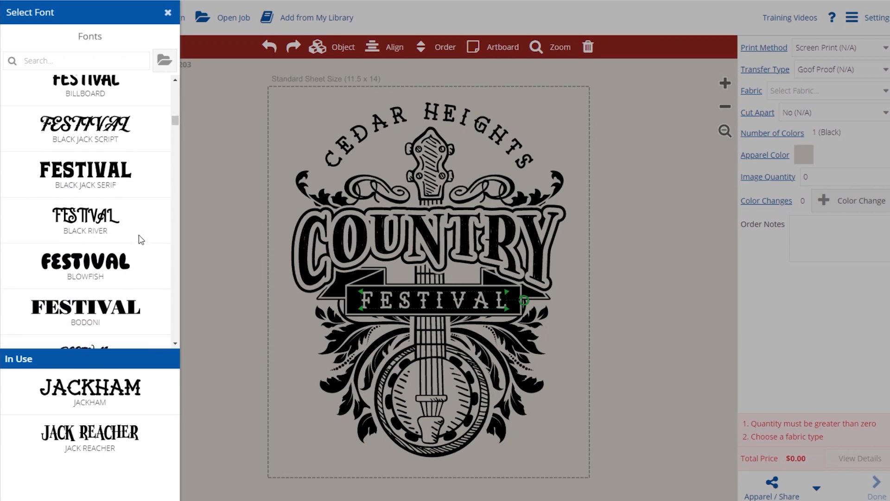
left_click(91, 184)
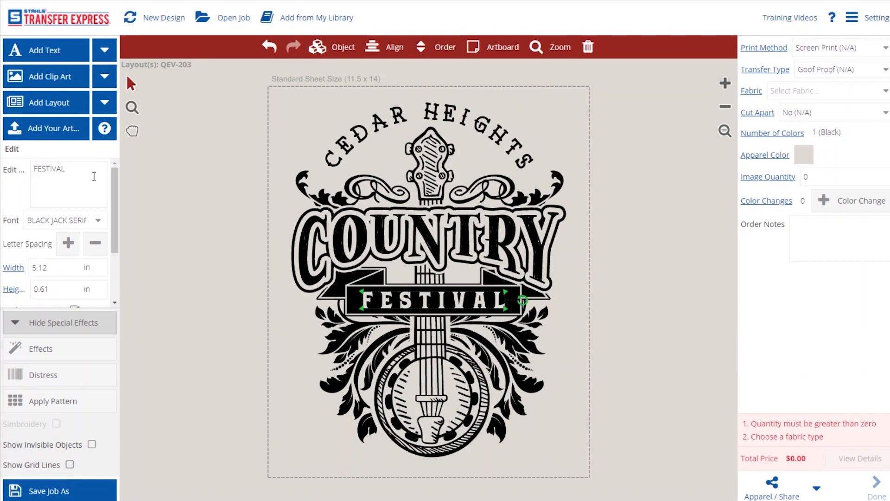
left_click(199, 247)
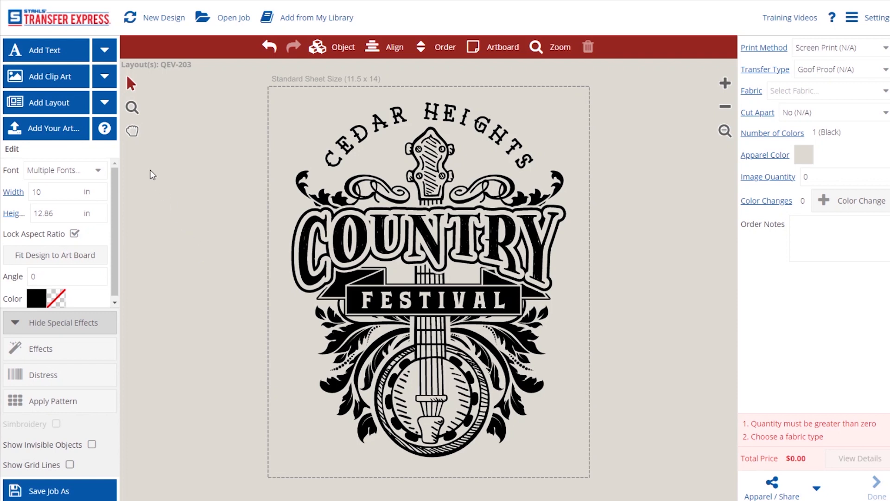
left_click(66, 76)
Add the X3B-51 guitar clip art, rotate it upright, and send it to the back
left_click(321, 38)
type("guitar")
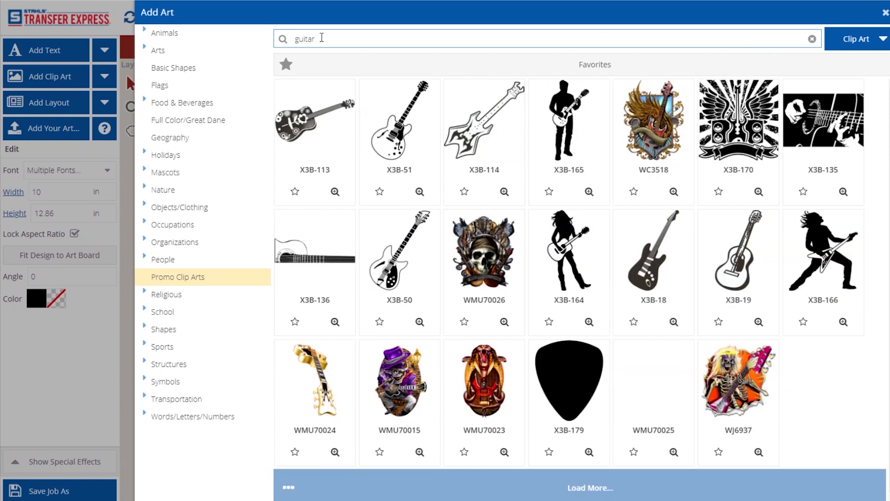
left_click(391, 119)
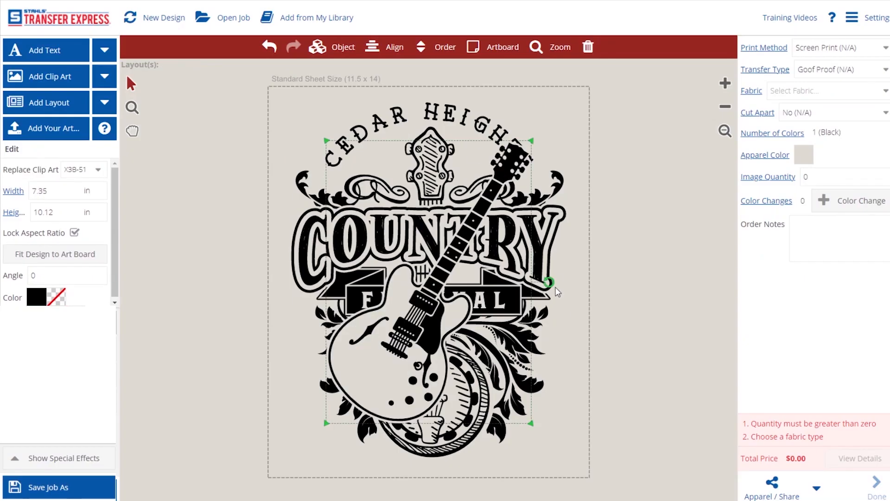
left_click_drag(549, 282, 511, 236)
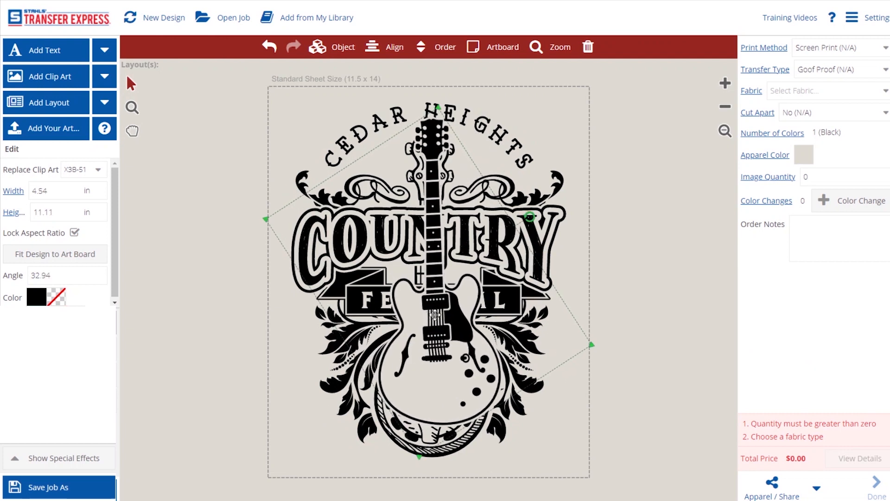
left_click(437, 48)
left_click(437, 97)
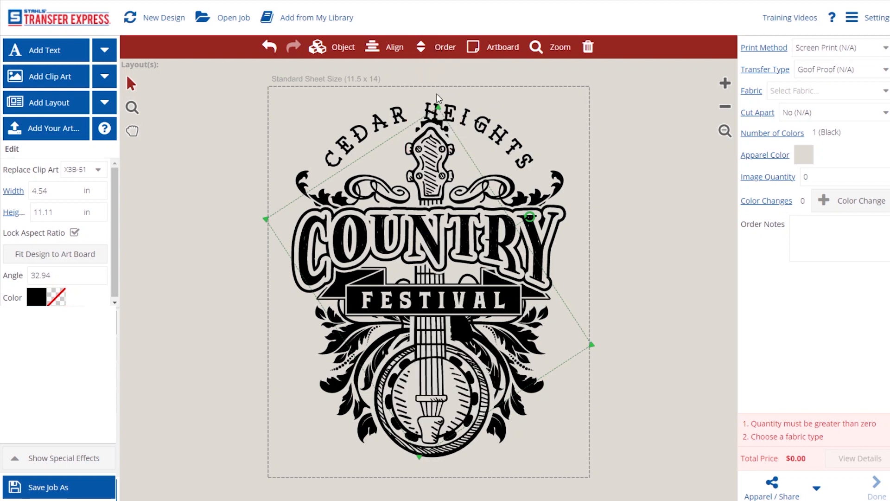
Delete the banjo artwork, send the lower flourishes to the back, then reselect the guitar
left_click(451, 438)
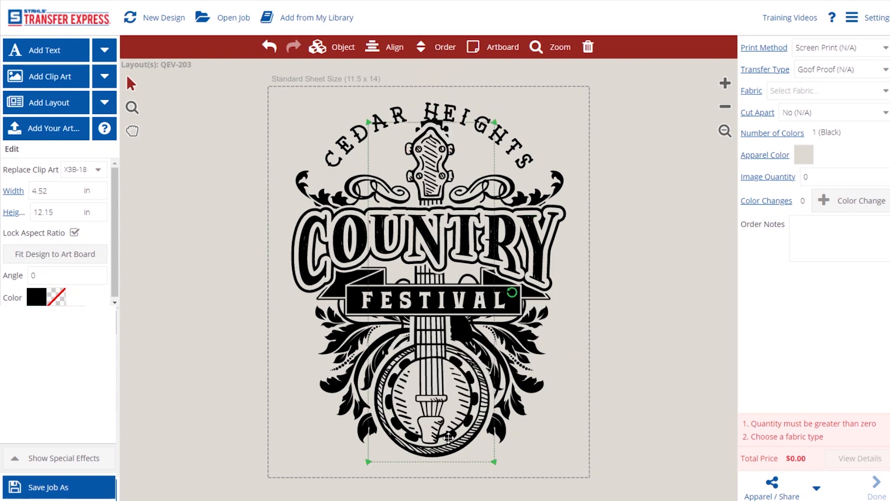
key("Delete")
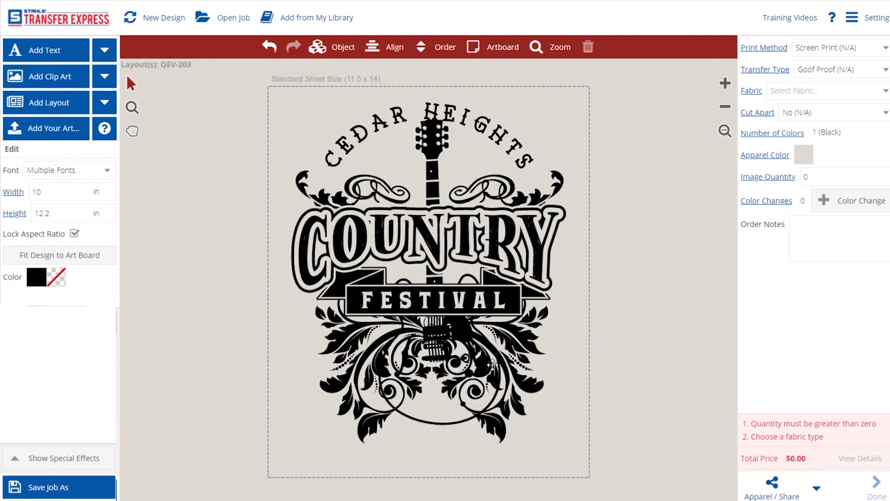
left_click(519, 339)
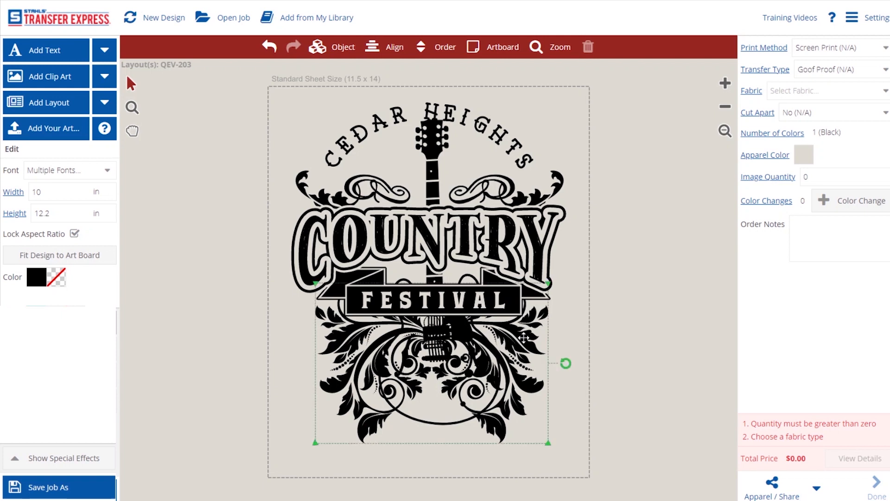
left_click(422, 47)
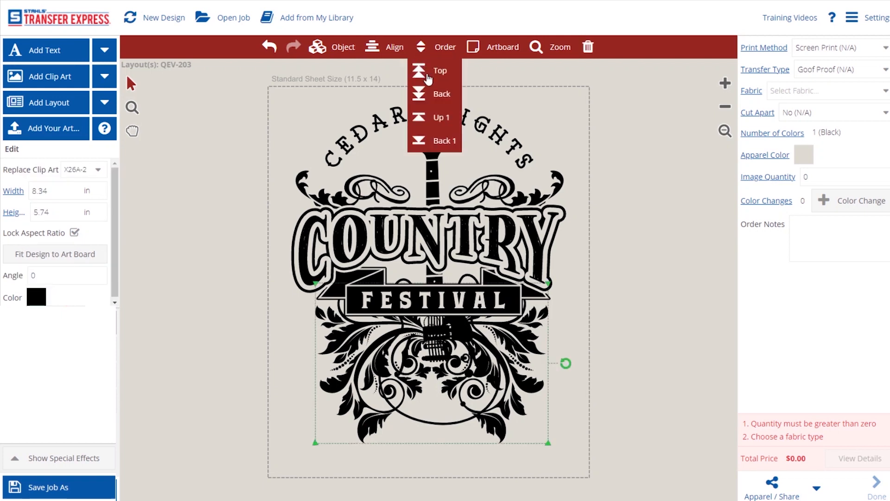
left_click(434, 92)
left_click(611, 297)
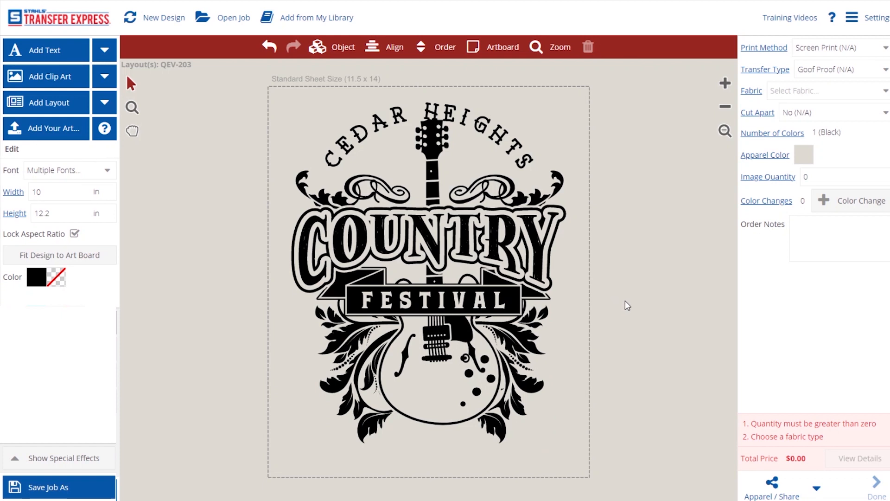
left_click(421, 366)
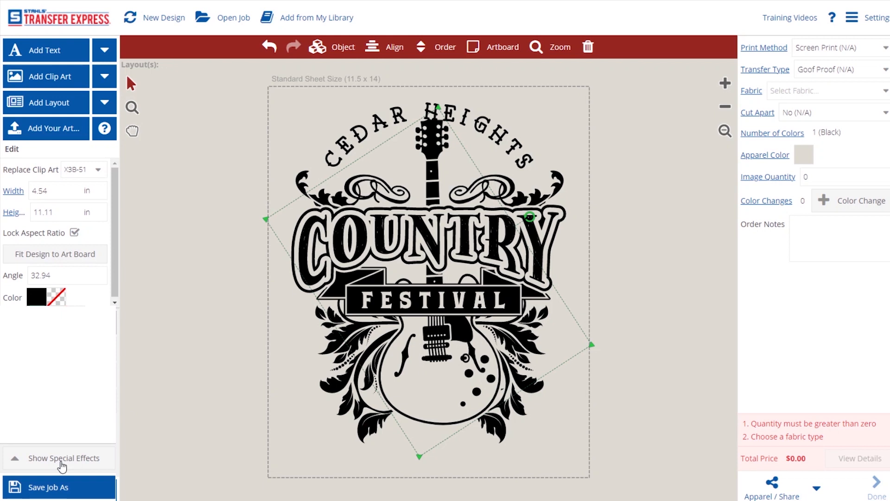
Add a Touching Outline effect to the guitar with its colour set to No Ink
left_click(18, 461)
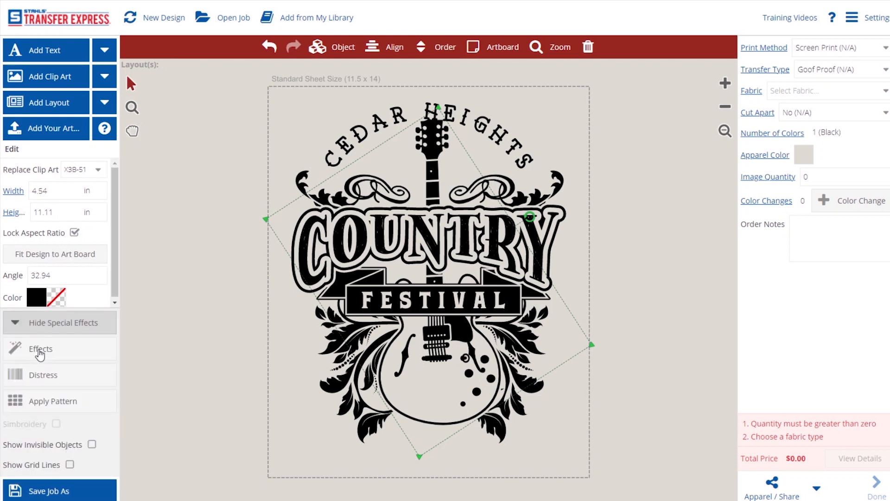
left_click(40, 353)
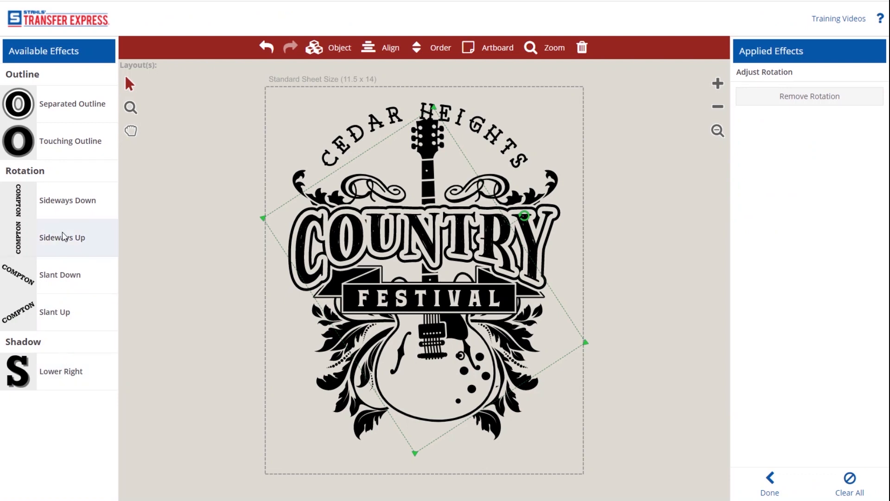
left_click(70, 139)
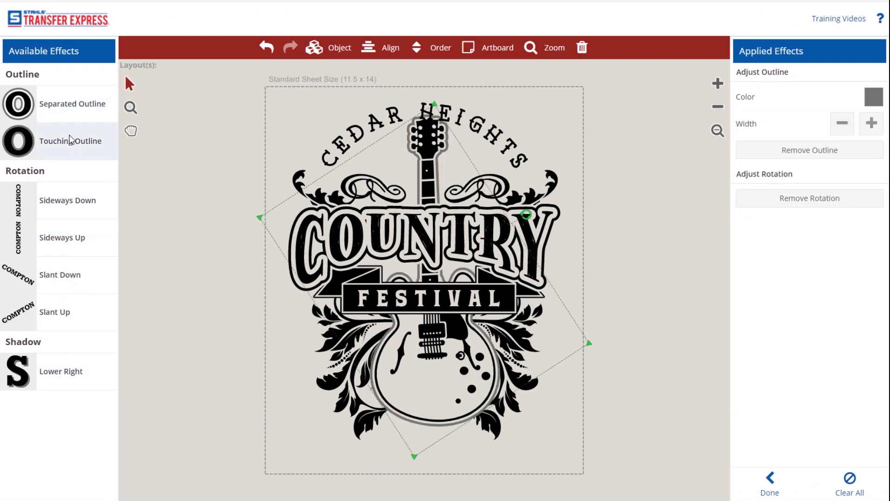
left_click(874, 100)
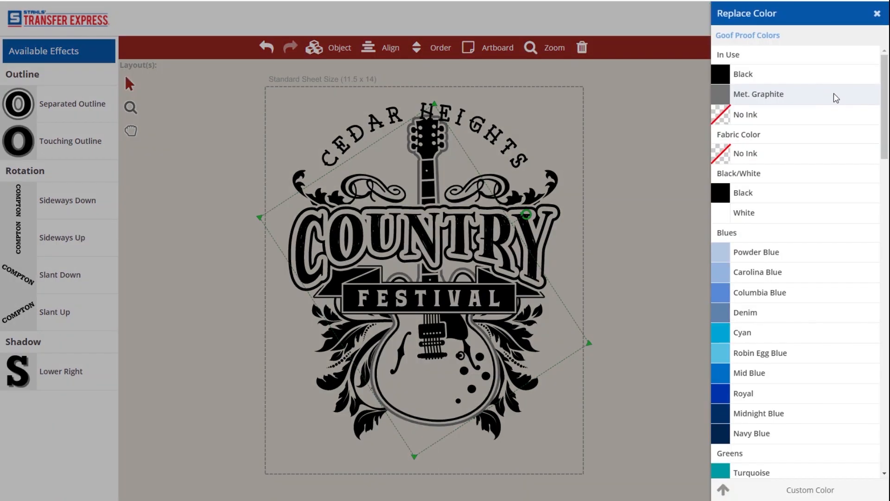
left_click(771, 115)
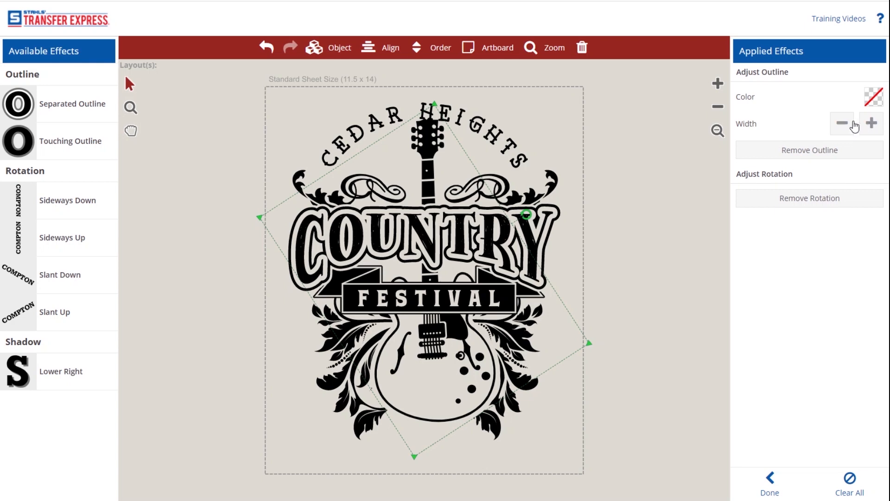
left_click(769, 483)
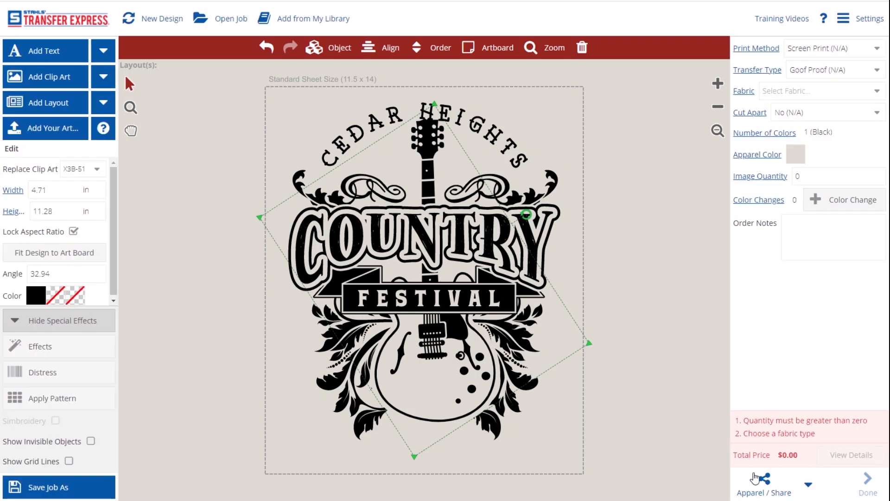
Undo seven edits, removing the guitar and bringing back the original banjo artwork
left_click(620, 397)
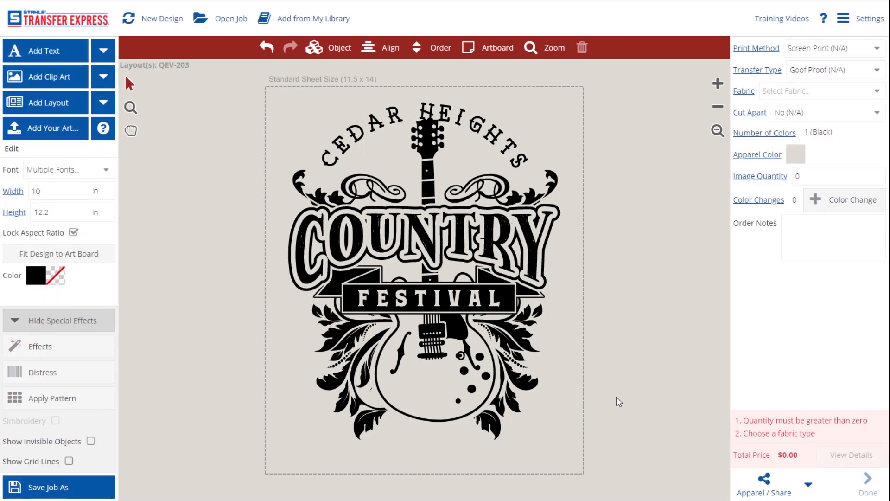
left_click(265, 49)
left_click(265, 48)
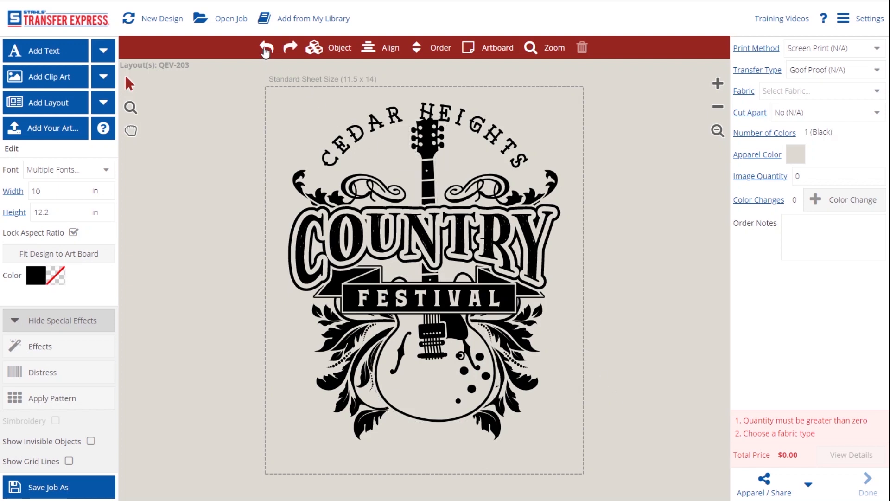
left_click(265, 50)
left_click(265, 50)
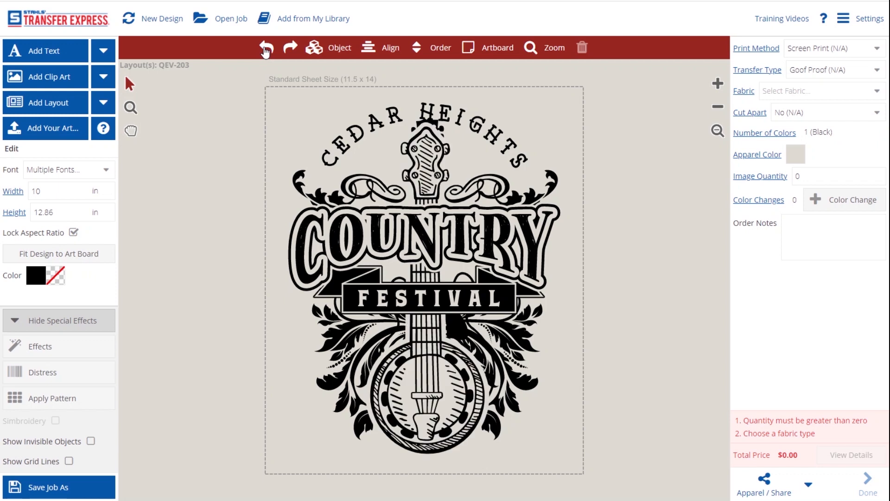
left_click(266, 50)
left_click(265, 50)
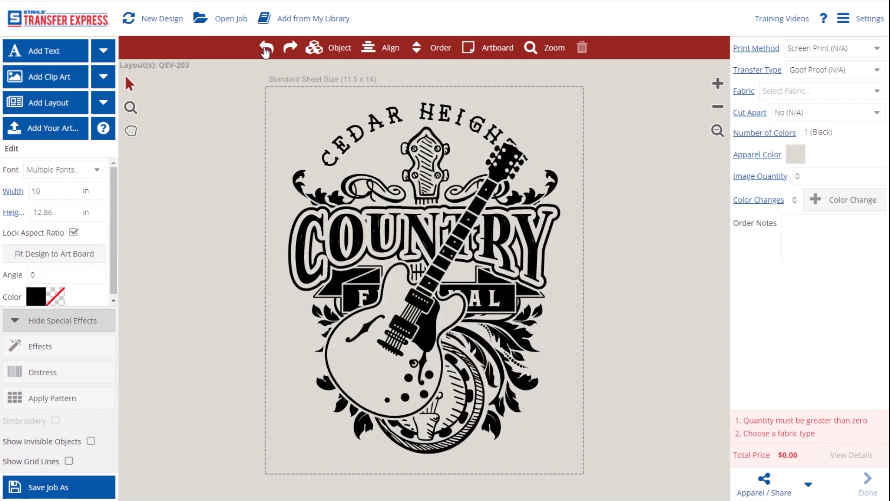
left_click(265, 50)
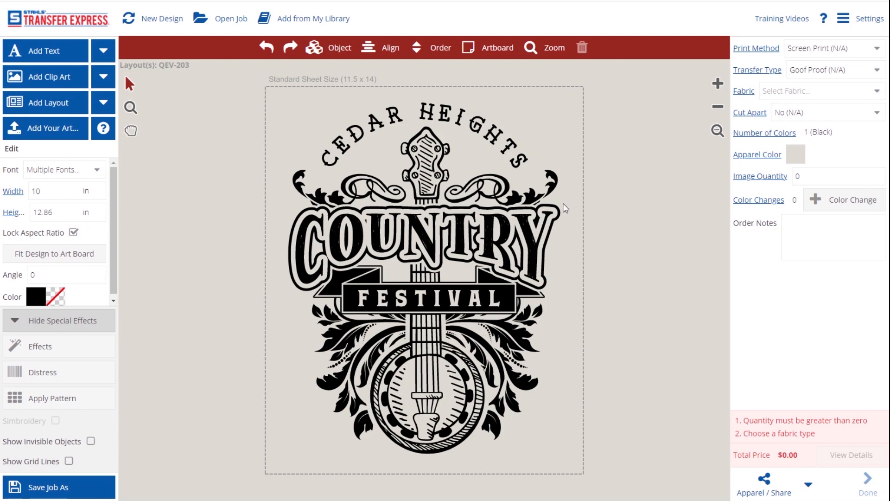
Set the apparel colour to Navy Blue
left_click(803, 155)
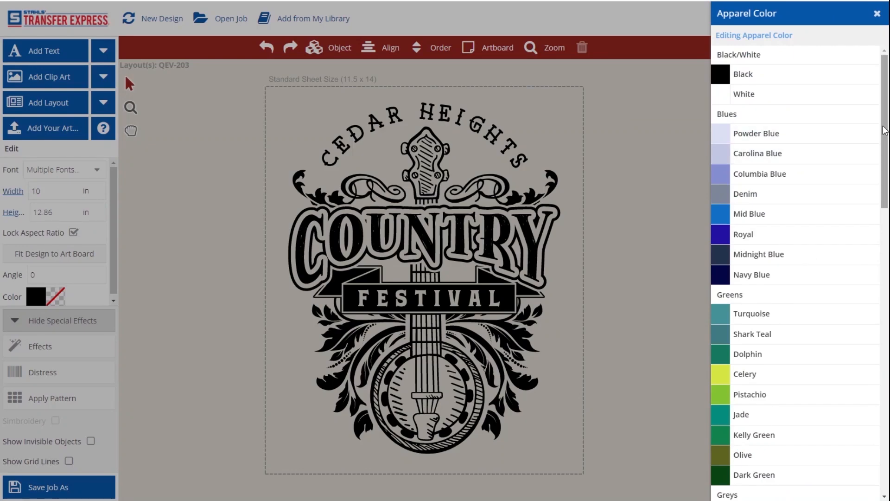
scroll(806, 181, "down", 2)
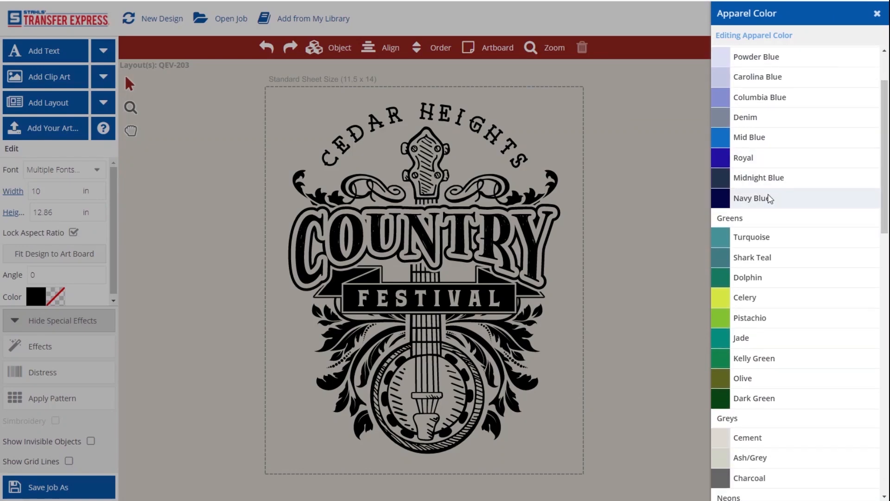
left_click(770, 198)
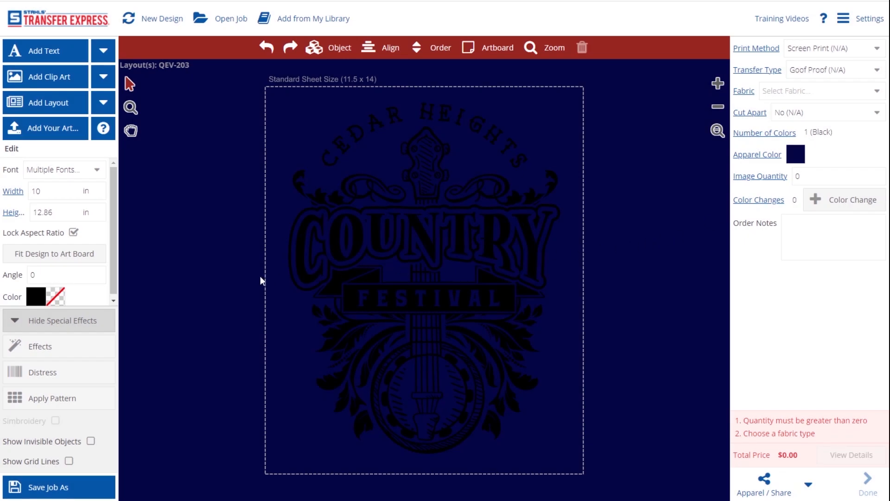
Recolour the entire banjo design White, then select the lower ornament artwork
left_click_drag(380, 229, 640, 482)
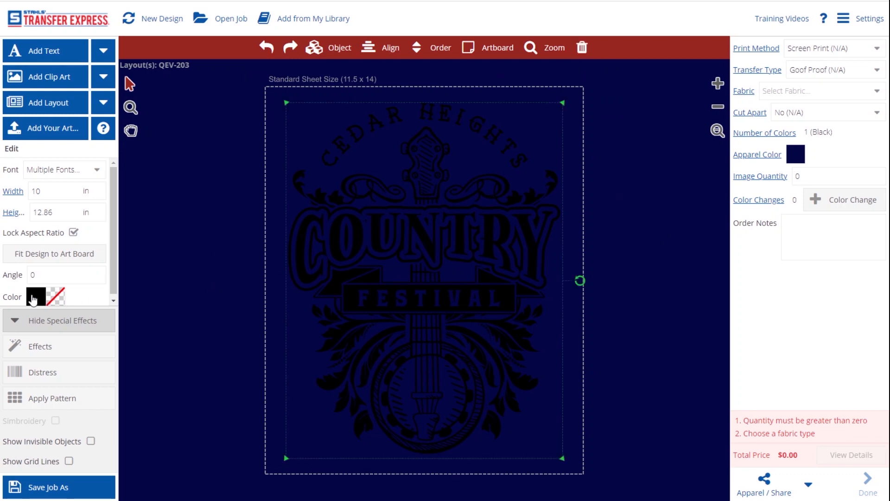
left_click(33, 299)
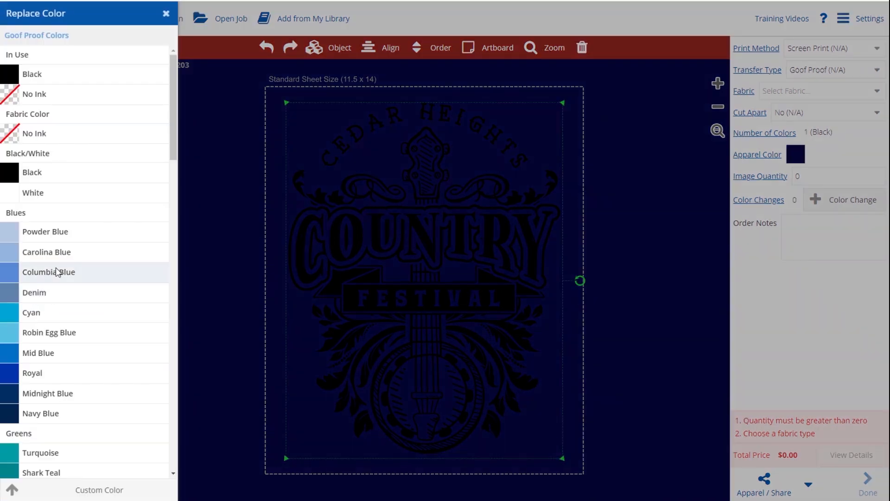
left_click(69, 193)
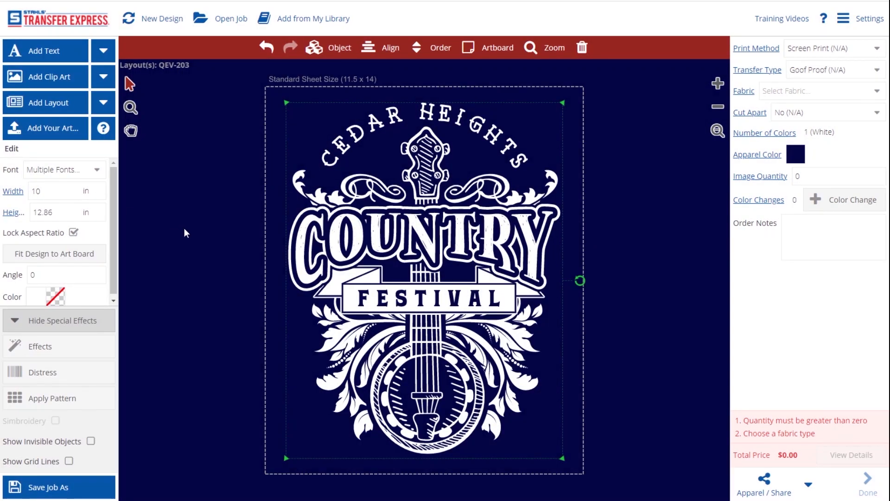
left_click(184, 229)
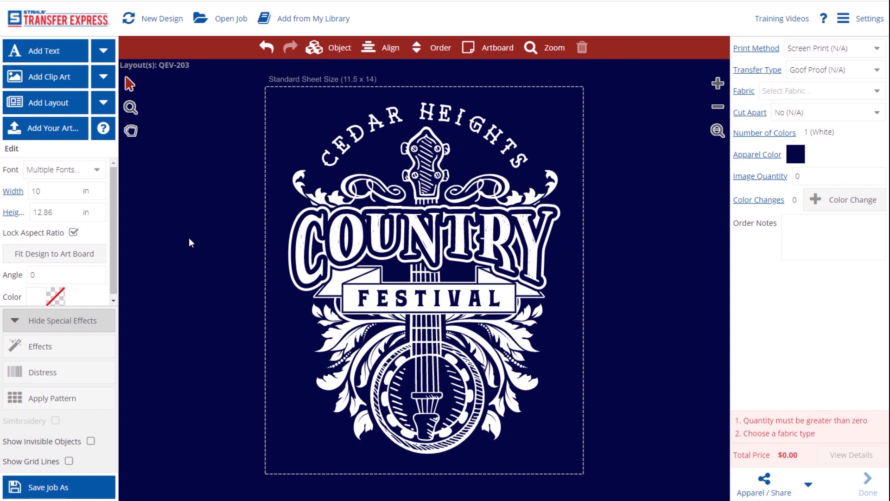
left_click(335, 343)
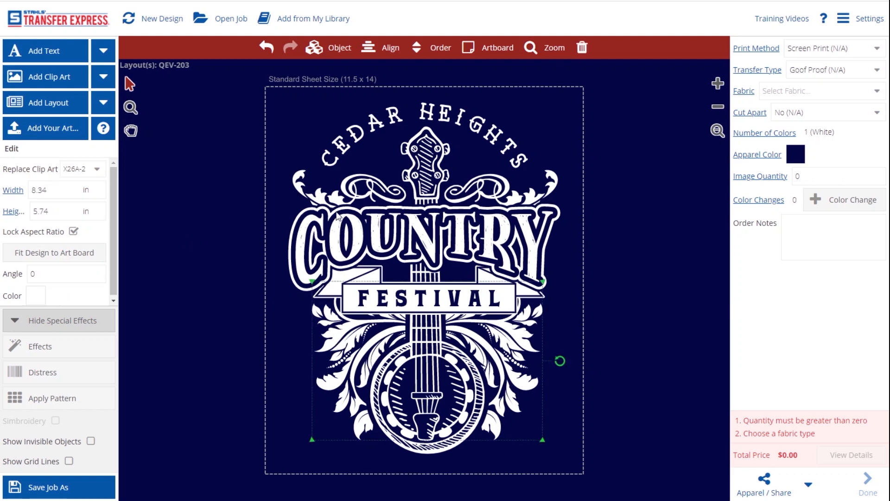
Add the top and right ornament pieces to the selection and recolour them Jade
left_click(324, 197, "shift")
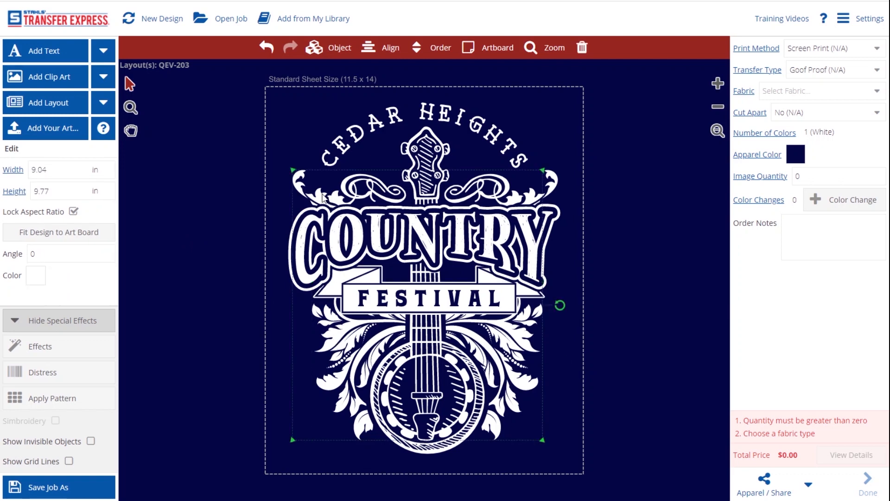
left_click(558, 182, "shift")
left_click(34, 277)
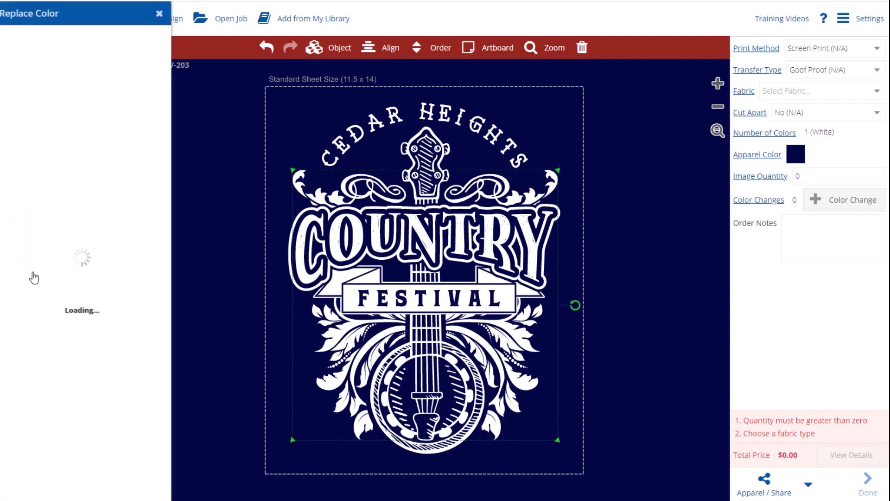
scroll(144, 195, "down", 5)
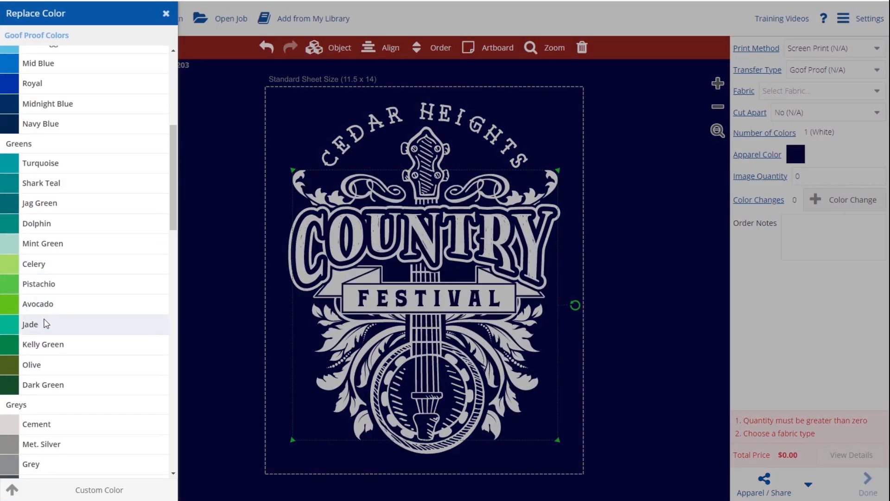
left_click(45, 323)
left_click(224, 313)
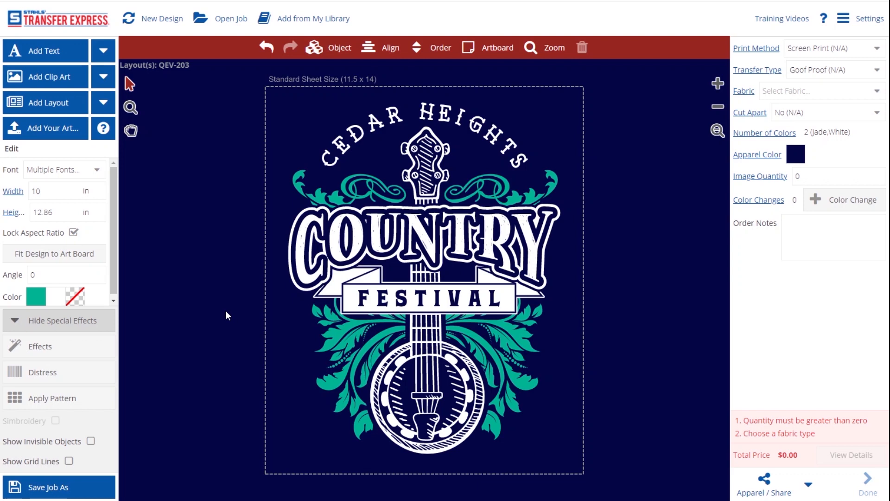
Browse the ready-made layouts and show the Dealer Only Shirt Tags artwork
left_click(51, 101)
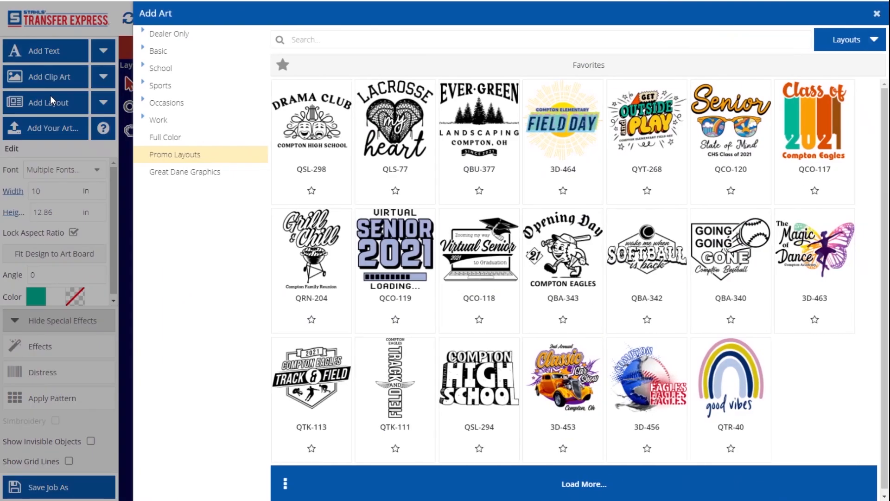
left_click(156, 34)
left_click(173, 69)
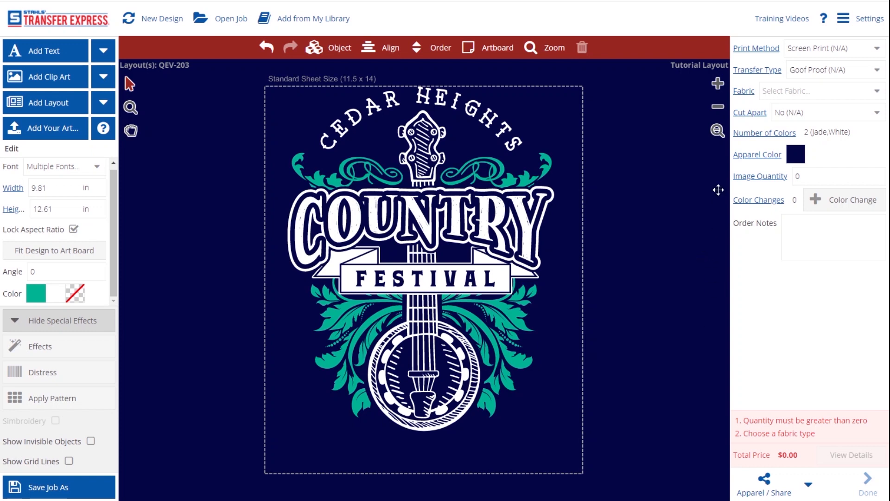
Duplicate the COUNTRY and FESTIVAL lettering and shrink the copy to 6.54 in wide
left_click(426, 221)
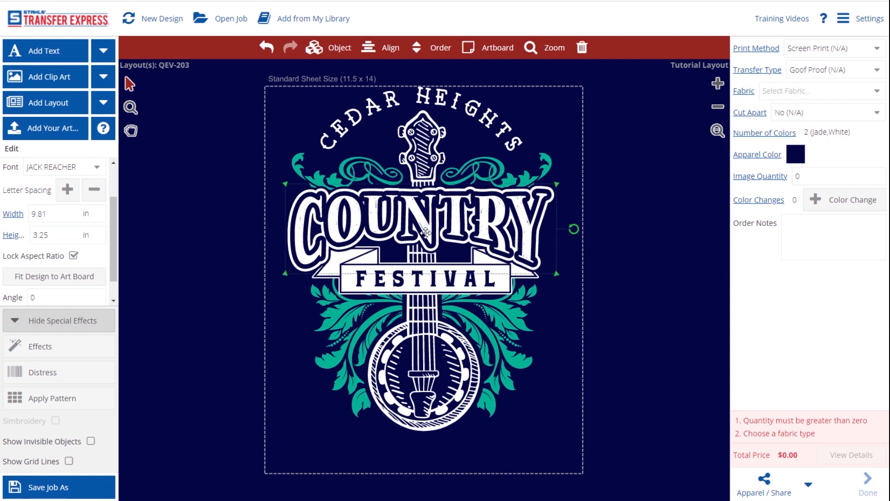
left_click(401, 284, "shift")
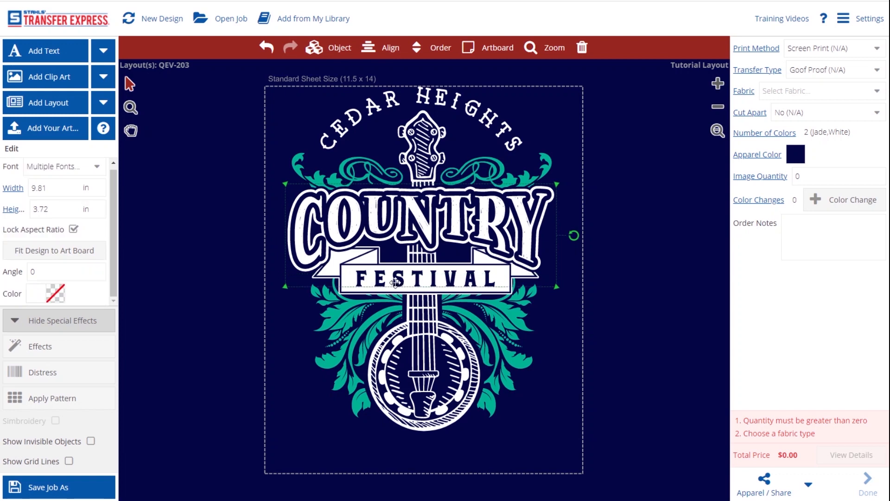
left_click(320, 48)
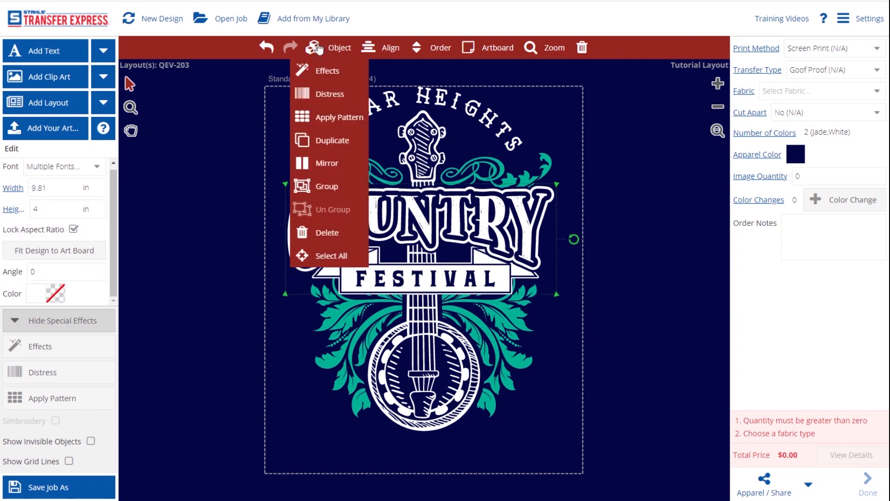
left_click(325, 145)
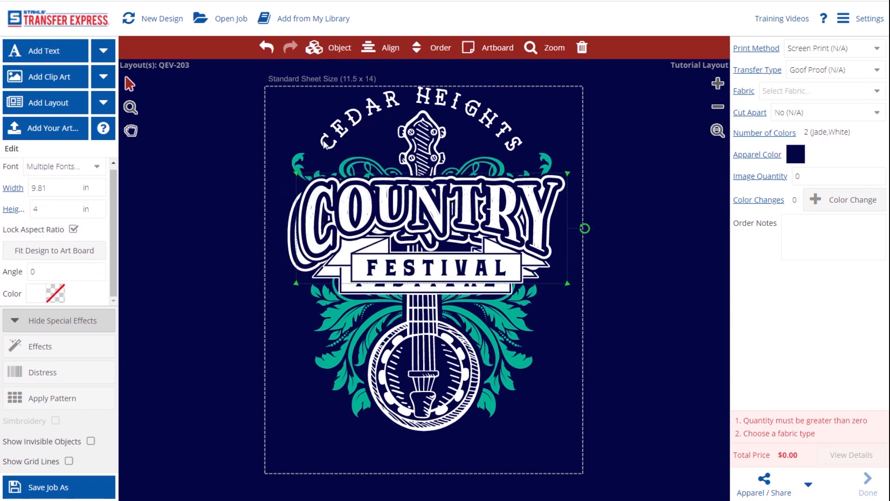
left_click_drag(296, 174, 558, 422)
left_click(77, 61)
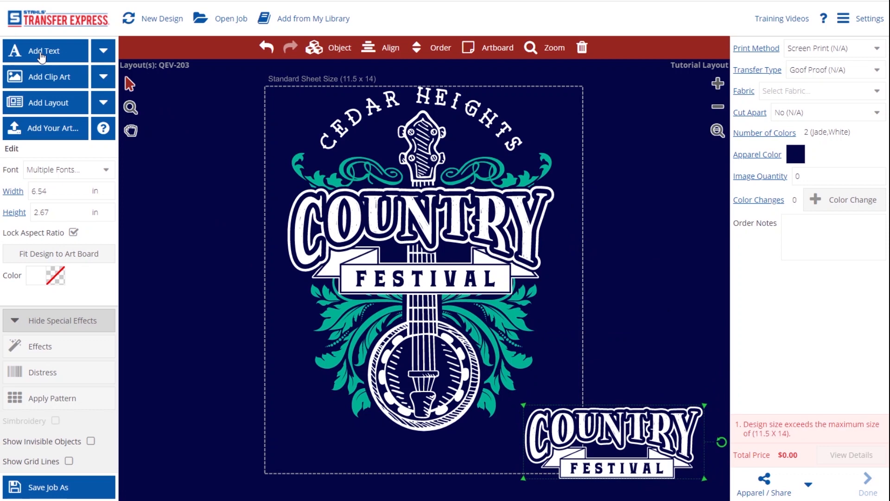
Move the new text to the lower right and change its wording to CEDAR HEIGHTS
left_click_drag(490, 288, 623, 364)
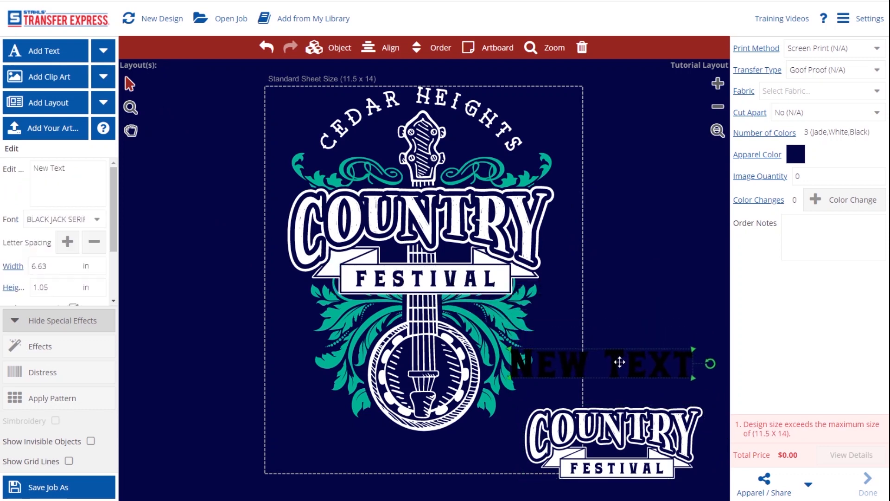
double_click(622, 364)
left_click_drag(453, 237, 410, 234)
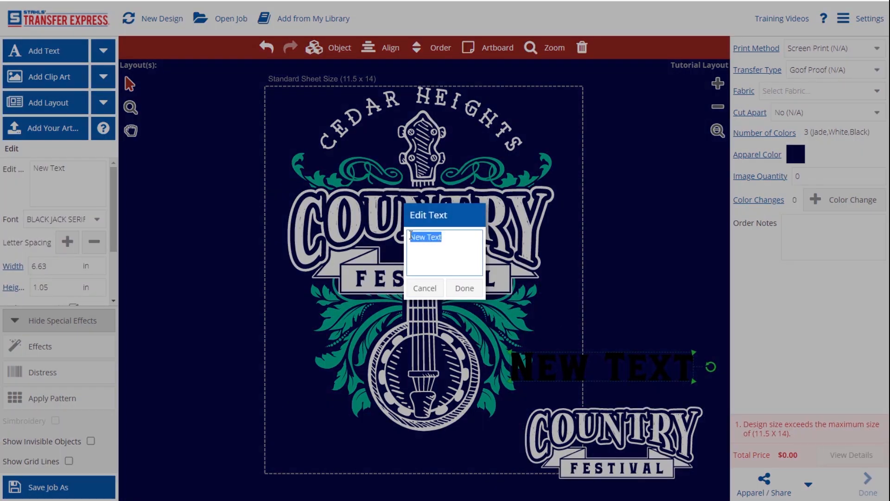
type("CEDAR HEIGHTS")
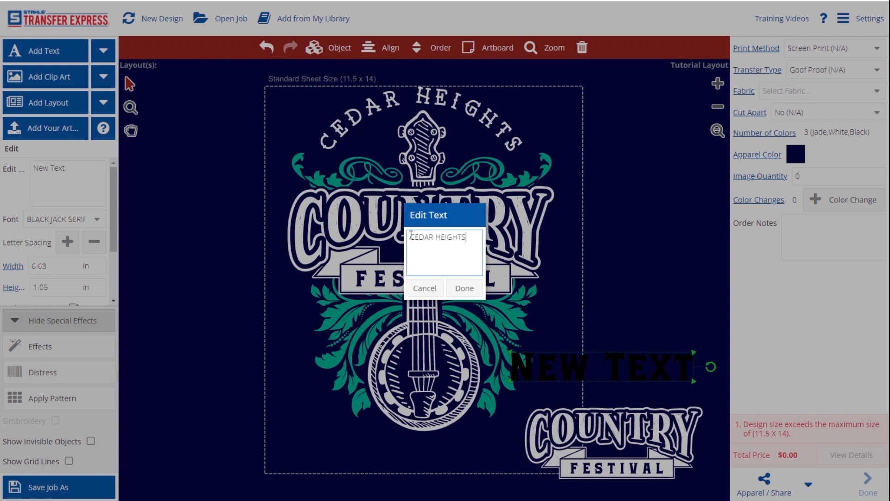
left_click(476, 290)
Set CEDAR HEIGHTS in the Jackham font and fit it above the small COUNTRY copy
left_click(53, 220)
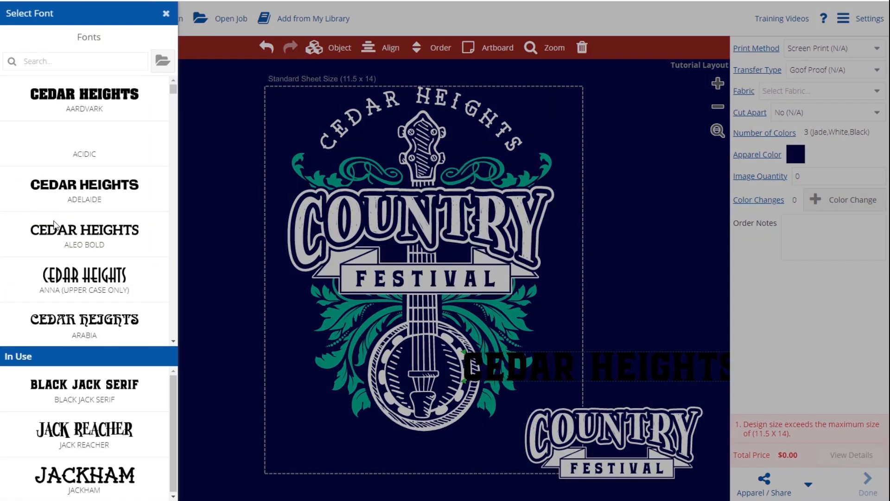
left_click(84, 58)
type("jack")
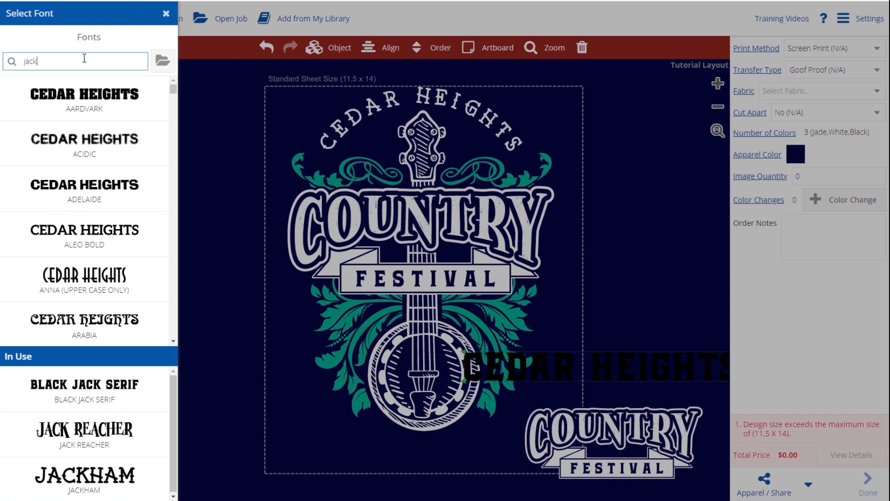
left_click(96, 142)
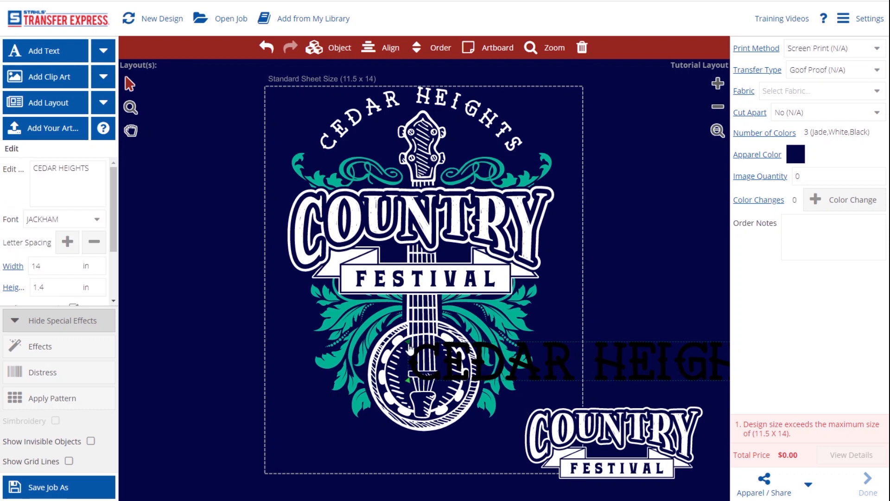
left_click_drag(412, 346, 531, 356)
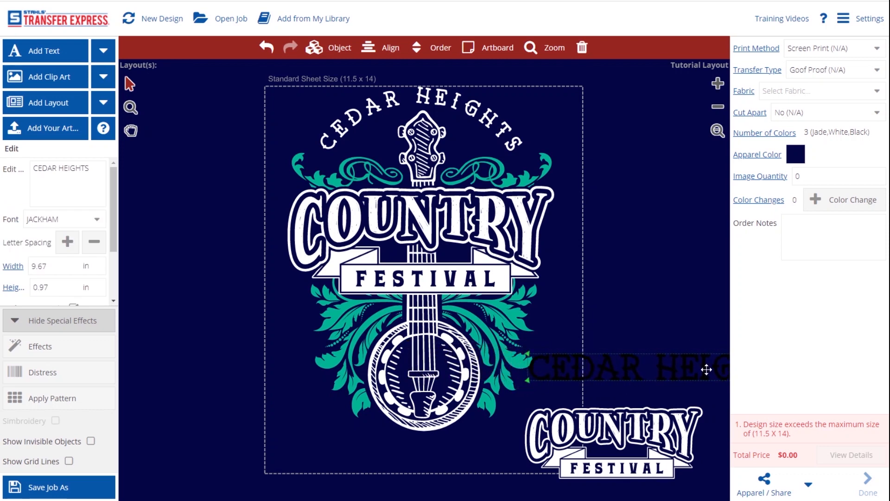
left_click_drag(710, 371, 658, 393)
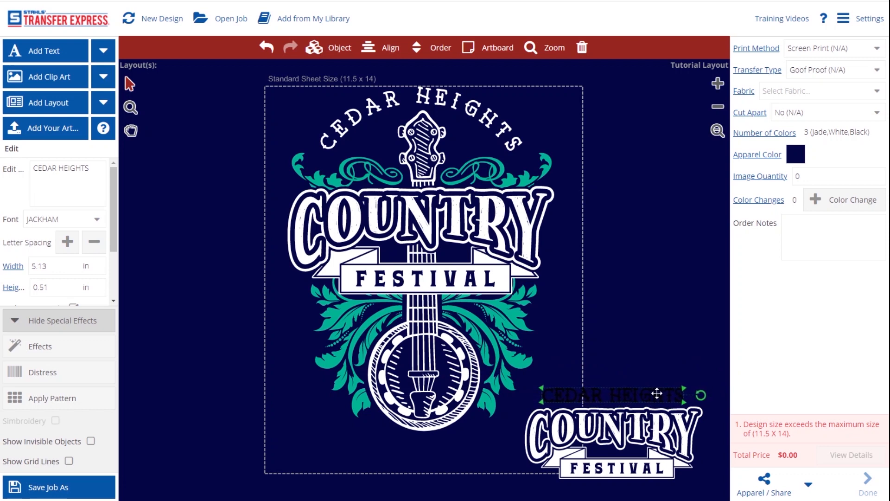
Widen the CEDAR HEIGHTS letter spacing and colour the text Jade
left_click(67, 242)
left_click(67, 242)
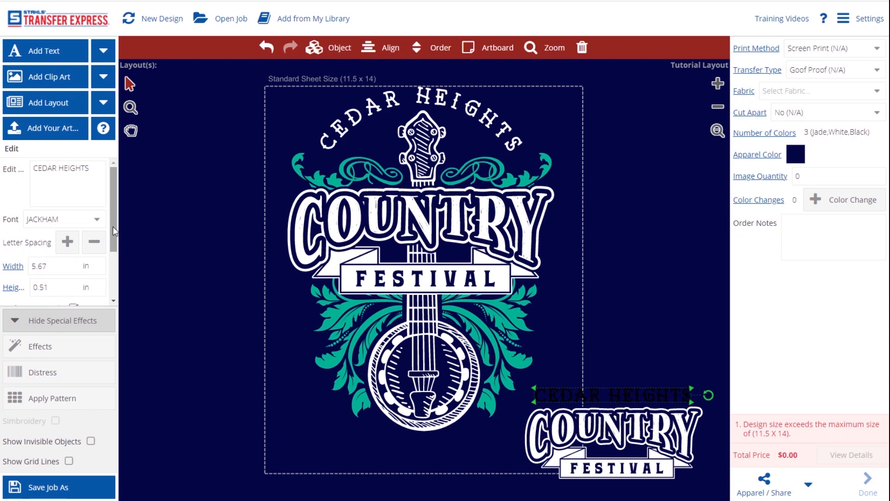
left_click_drag(112, 226, 109, 275)
left_click(36, 293)
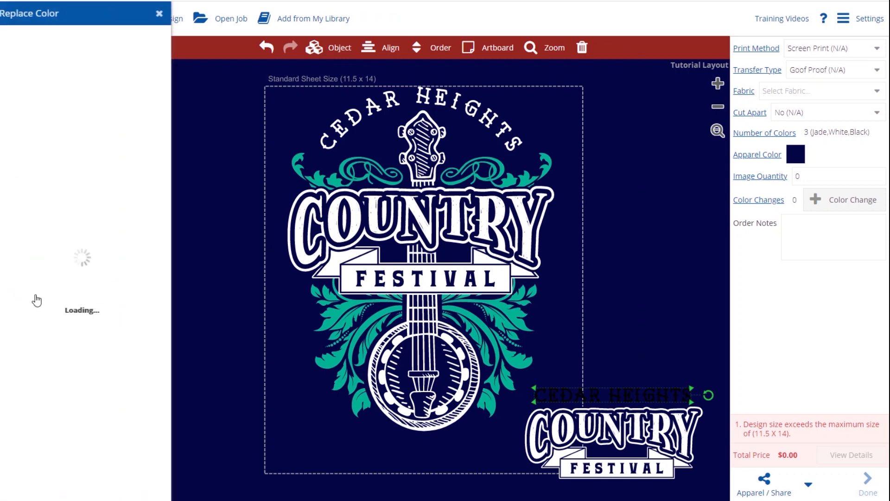
left_click(59, 78)
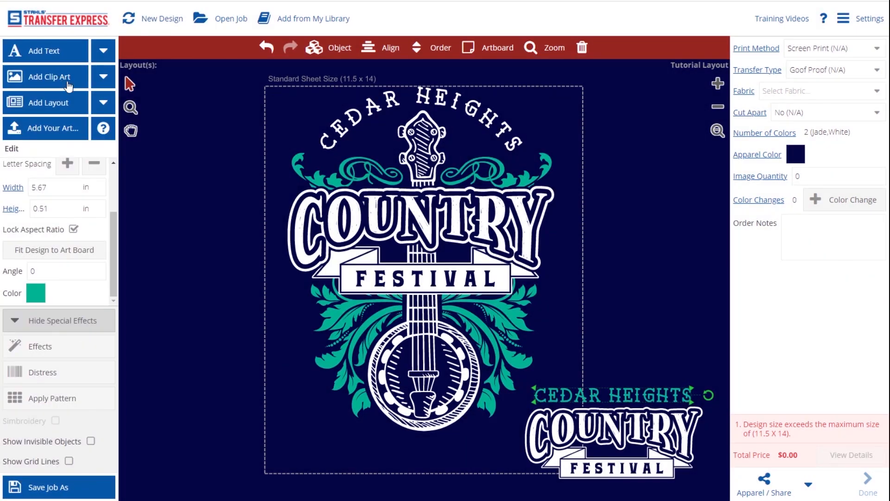
left_click(181, 264)
Group the main banjo design pieces, and separately group the small logo pieces
left_click_drag(230, 458, 562, 68)
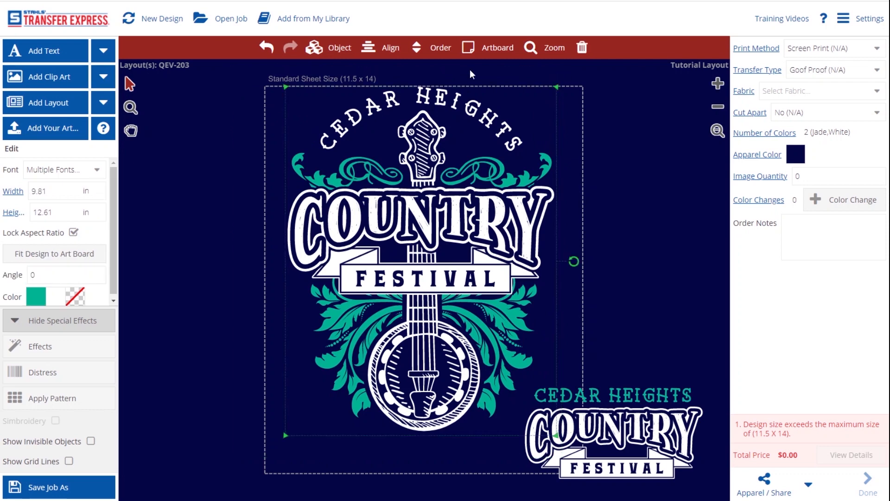
left_click(327, 50)
left_click(324, 184)
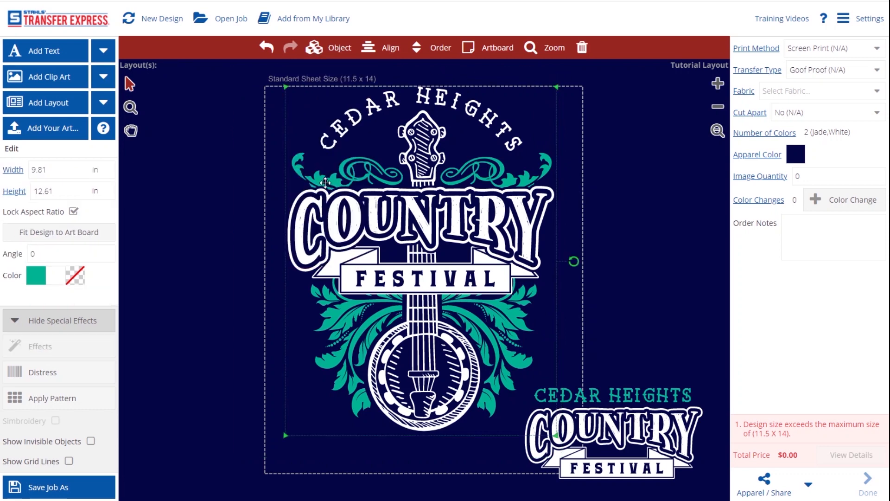
left_click_drag(720, 378, 528, 499)
left_click(327, 48)
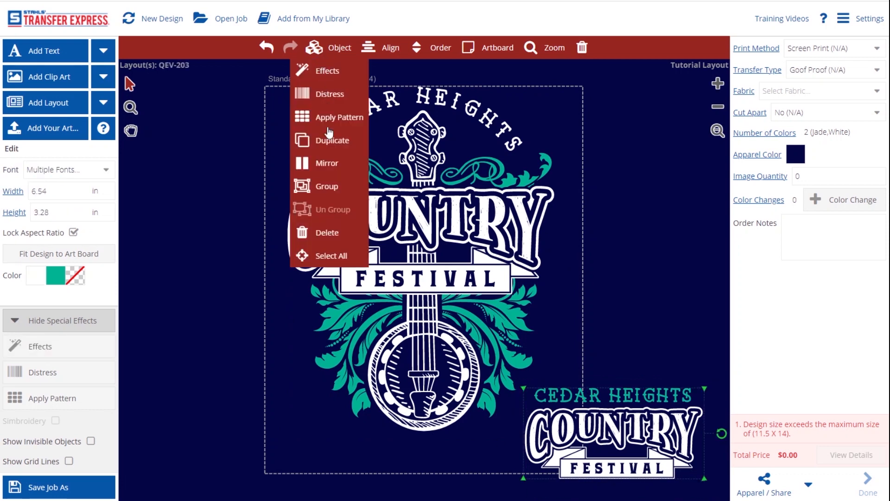
left_click(330, 188)
Shrink the small logo to 3.37 in wide and place it in the sheet's bottom-right corner
left_click_drag(706, 395, 607, 432)
left_click_drag(557, 449, 533, 441)
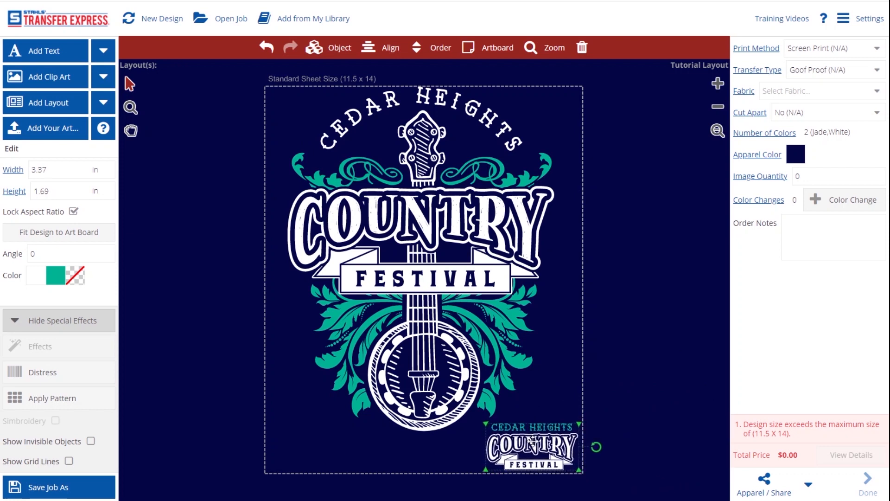
left_click(628, 366)
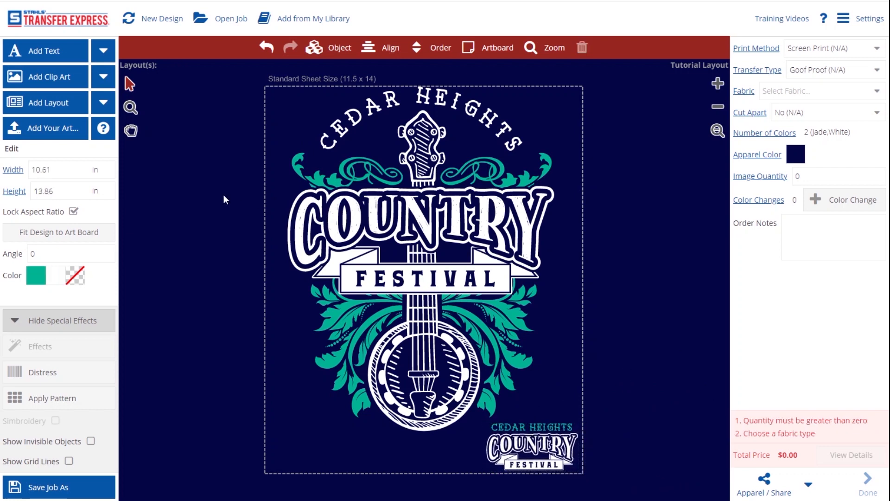
Upload the Wild Tees Logo-02 file as your own artwork
left_click(61, 131)
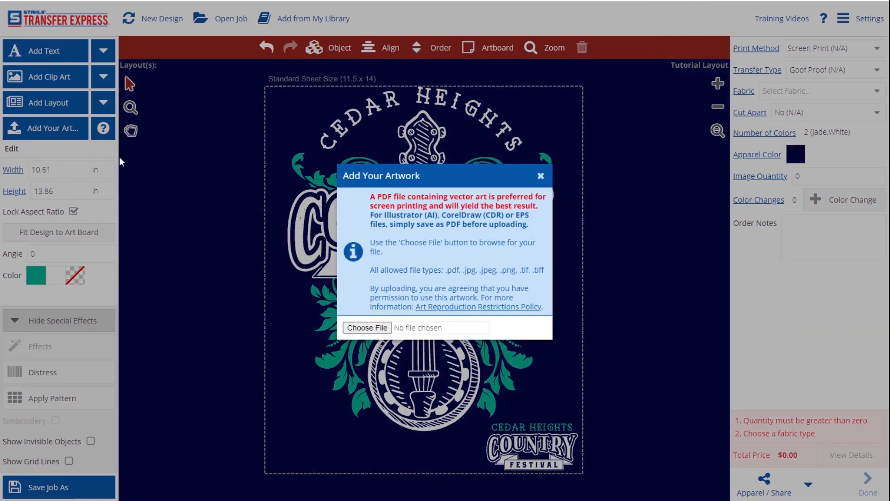
left_click(366, 327)
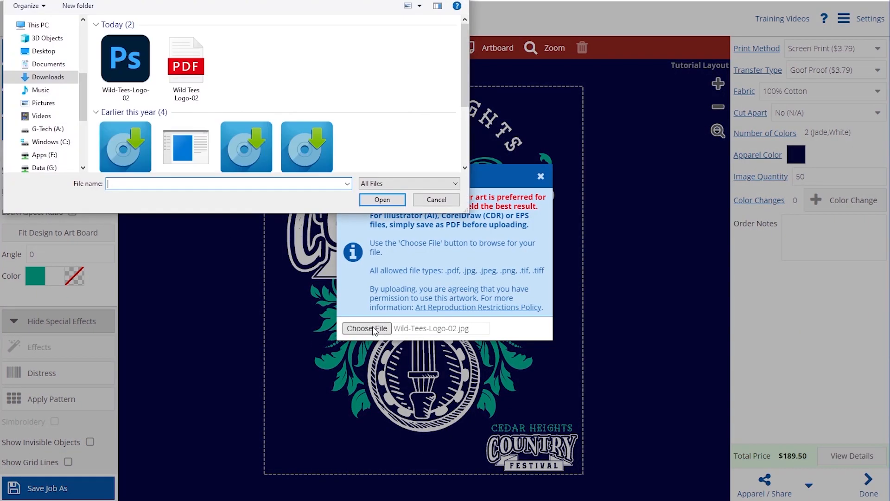
left_click(177, 74)
left_click(371, 199)
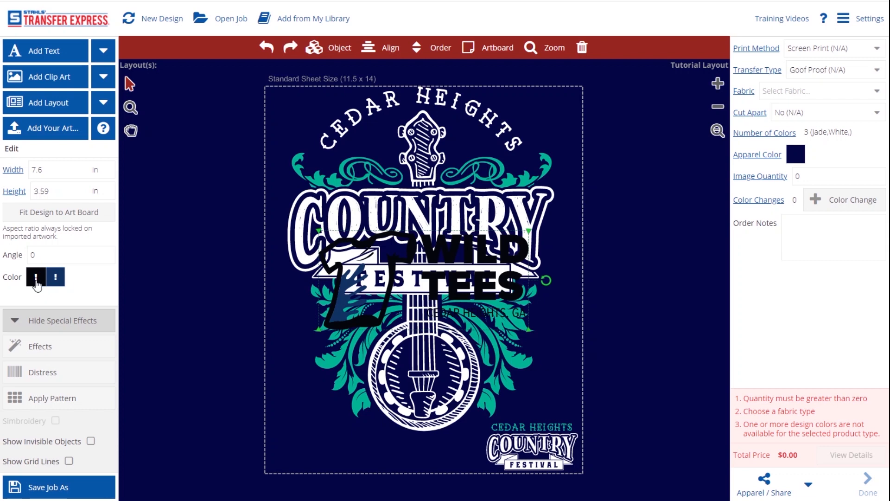
Recolour the Wild Tees logo: black parts to White, navy parts to Jade
left_click(35, 279)
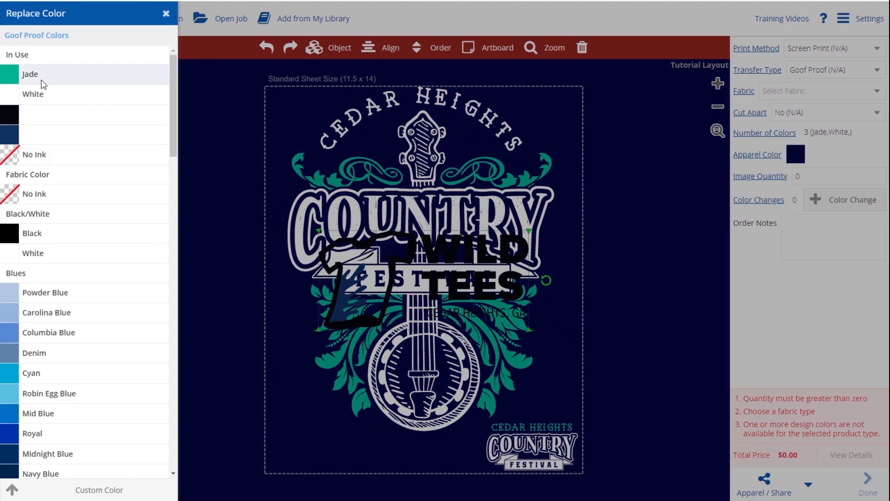
left_click(45, 96)
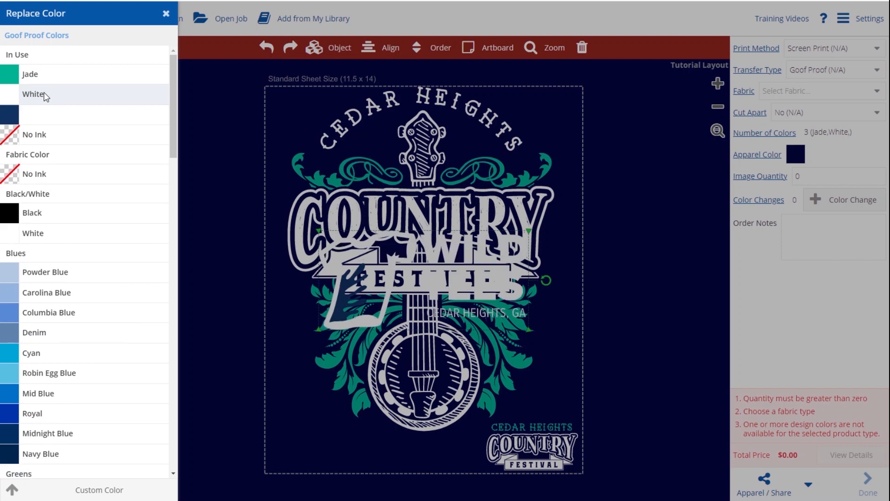
left_click(56, 279)
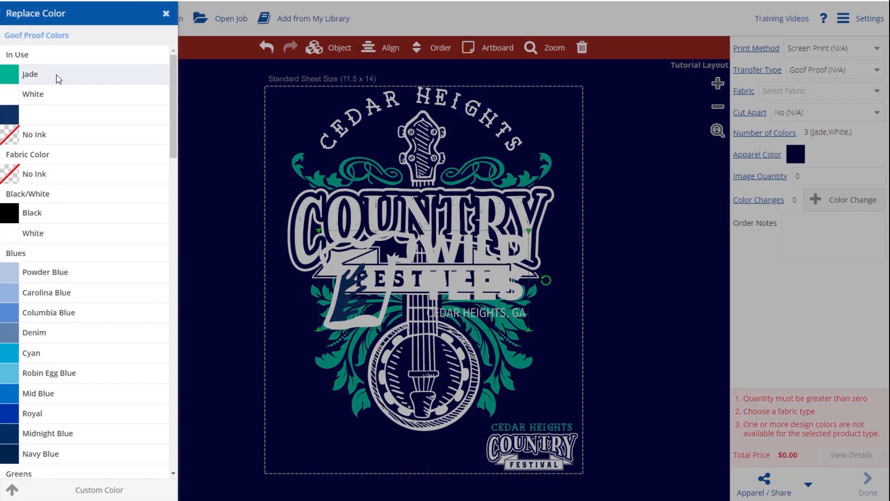
left_click(56, 74)
Resize the Wild Tees logo to 4 in wide and move it to the sheet's bottom-left corner
double_click(37, 170)
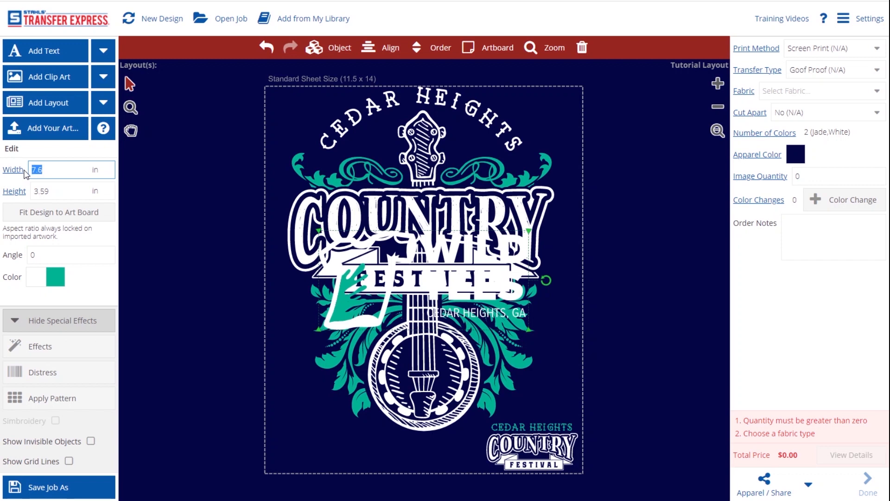
type("4")
left_click_drag(429, 281, 334, 446)
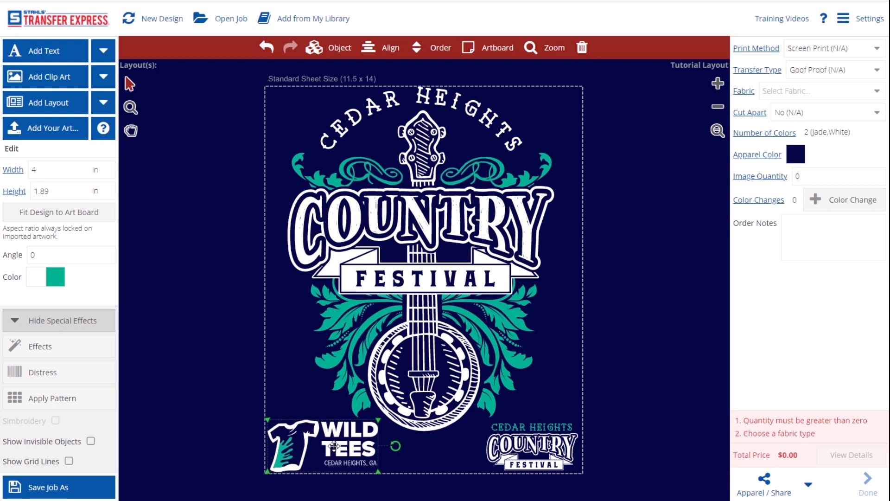
left_click(227, 399)
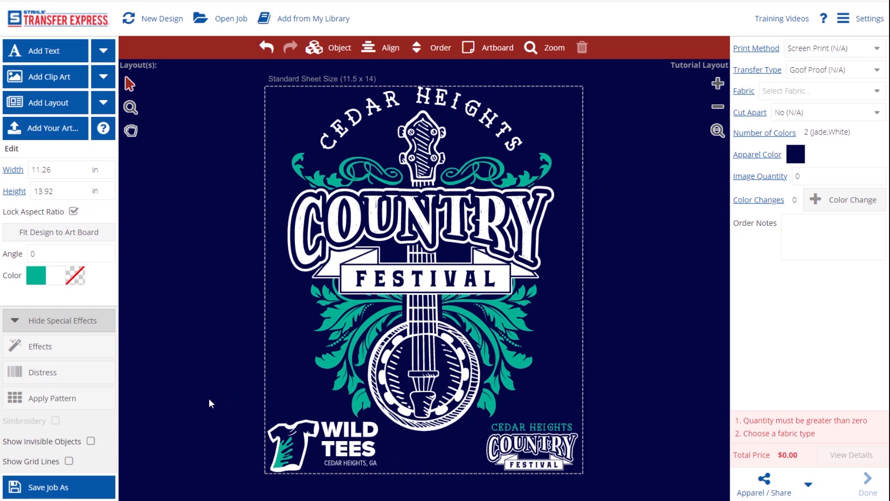
Upload Wild Tees Logo-02.pdf to get the full-colour versus spot-colour vector comparison
left_click(66, 129)
left_click(368, 327)
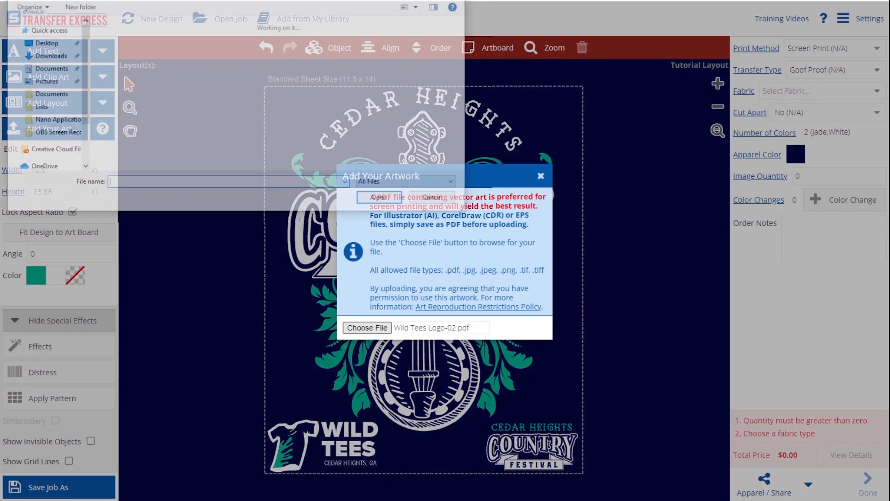
left_click(185, 70)
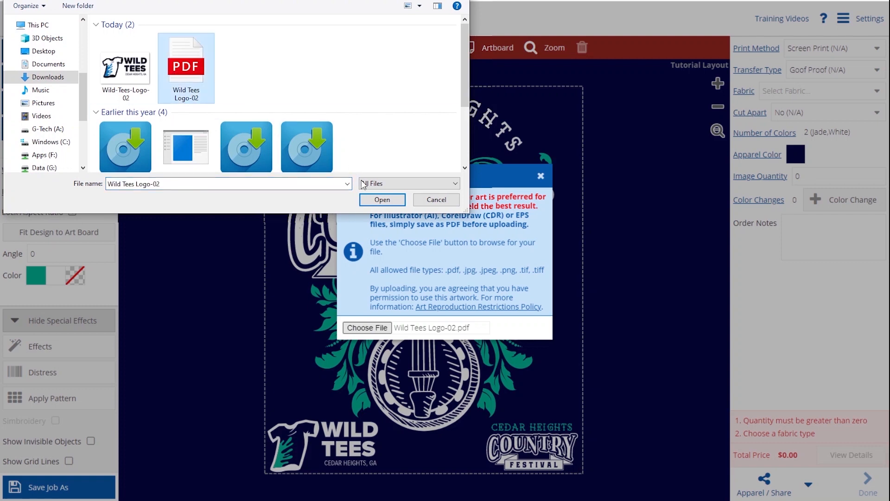
left_click(382, 199)
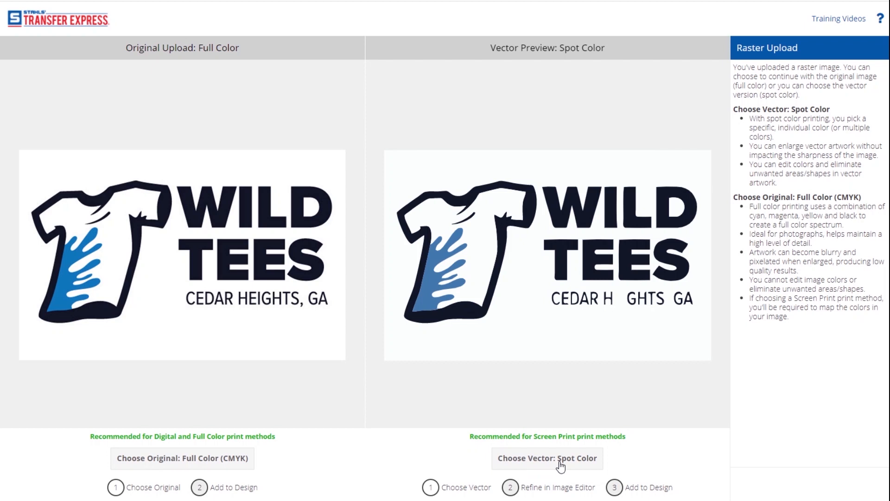
Use the spot-colour vector at Max quality with background removed, re-process, and add to design
left_click(560, 463)
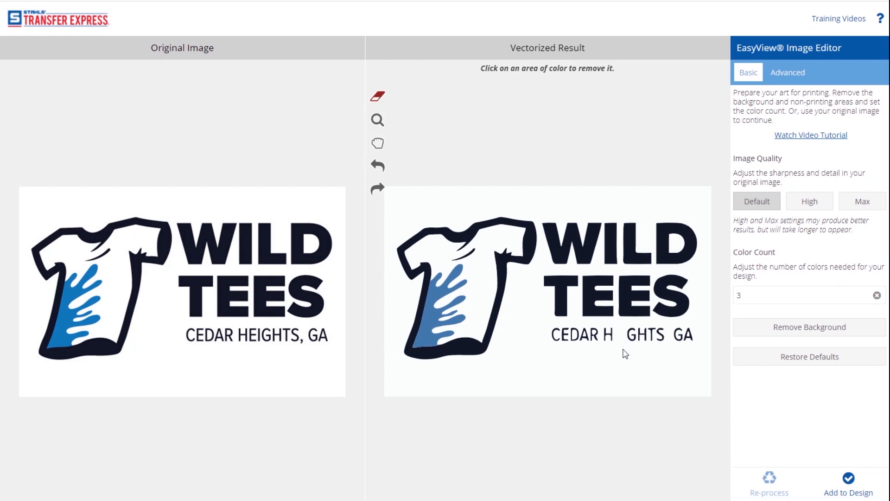
left_click(863, 207)
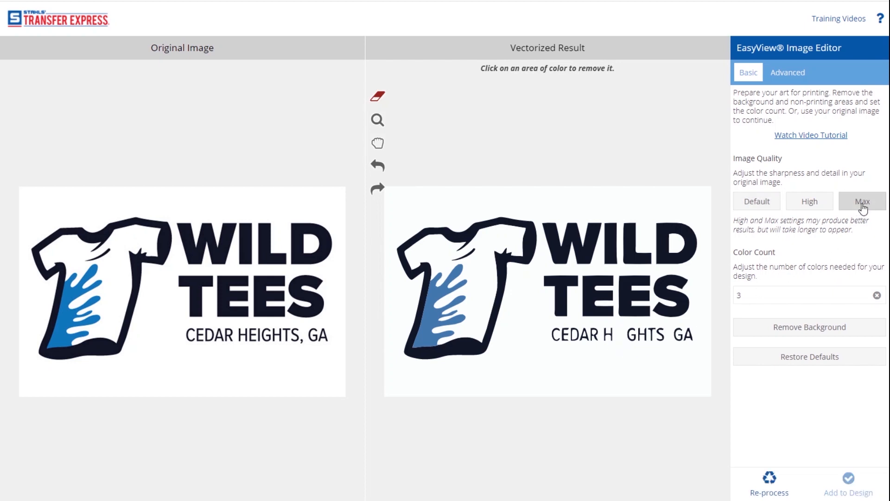
left_click(824, 333)
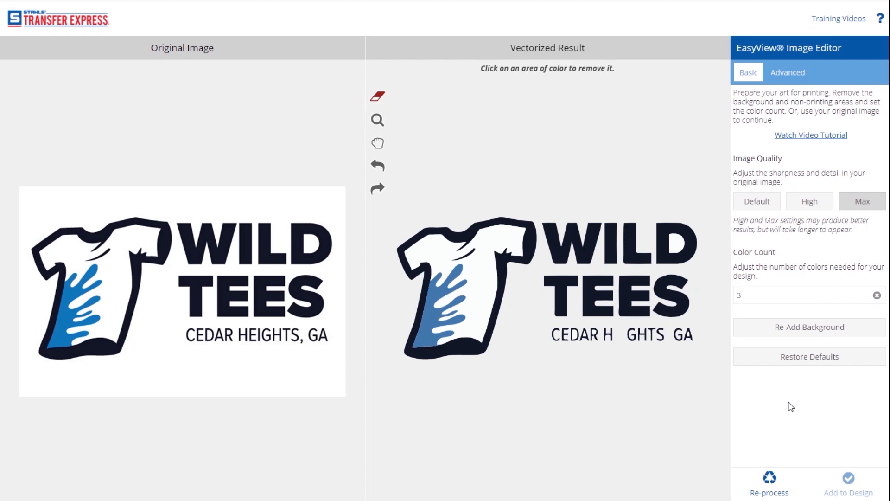
left_click(767, 481)
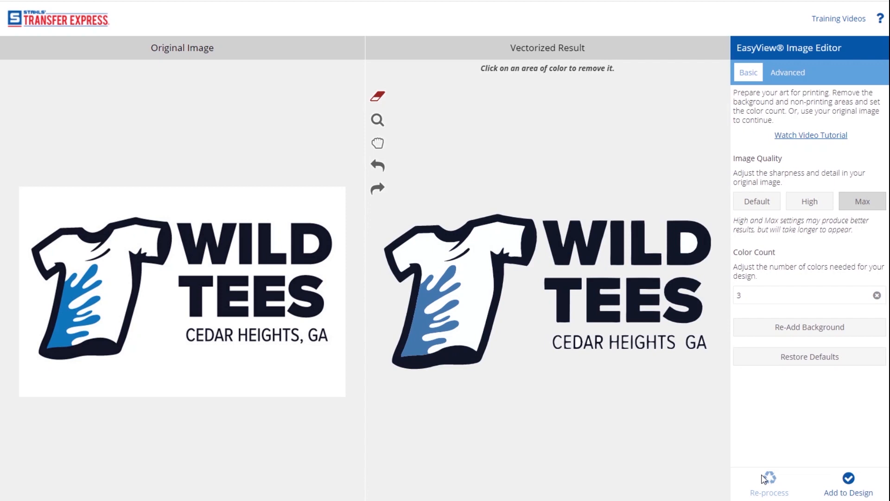
left_click(844, 491)
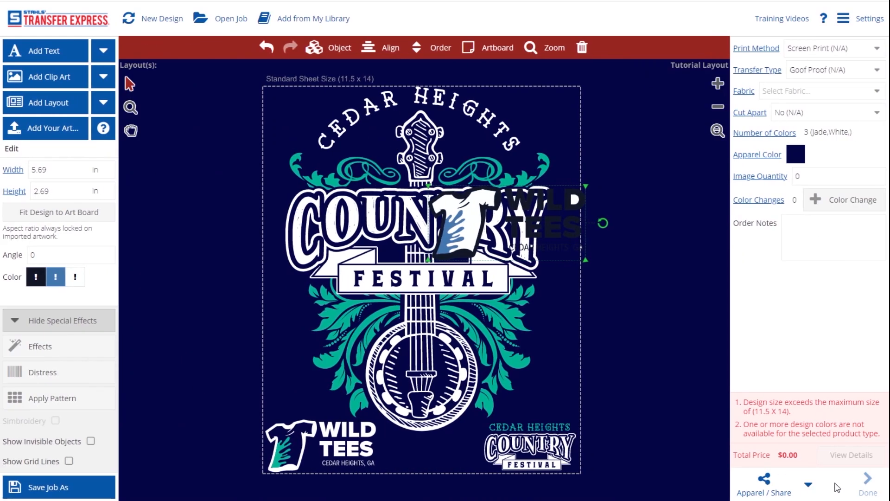
Move the logo beside the artboard and recolour it: white to No Ink, black to White, blue to Jade
left_click_drag(540, 212, 659, 325)
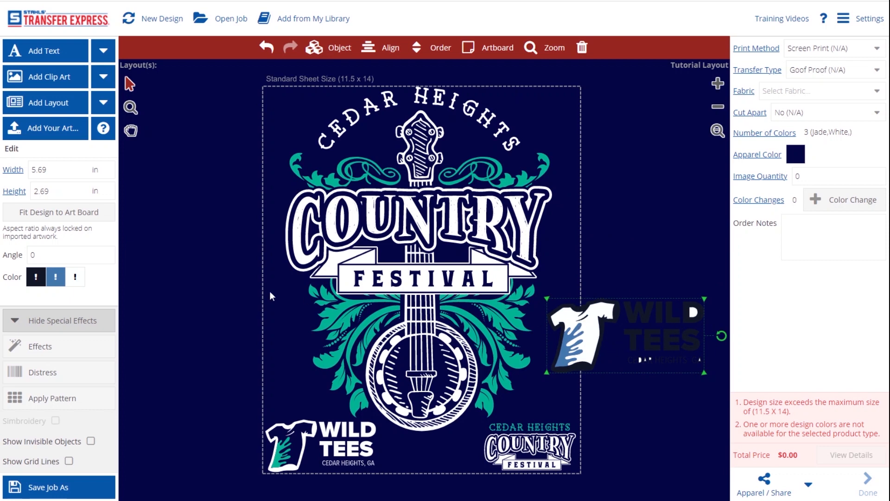
left_click(75, 278)
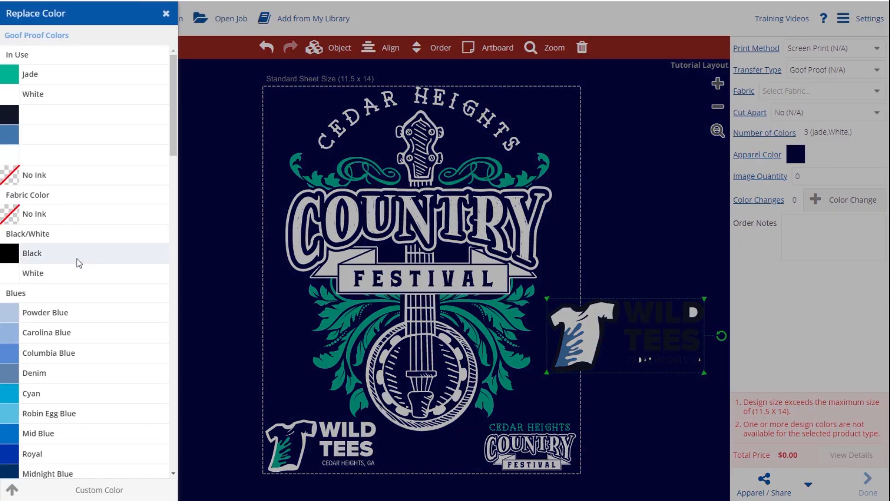
left_click(56, 182)
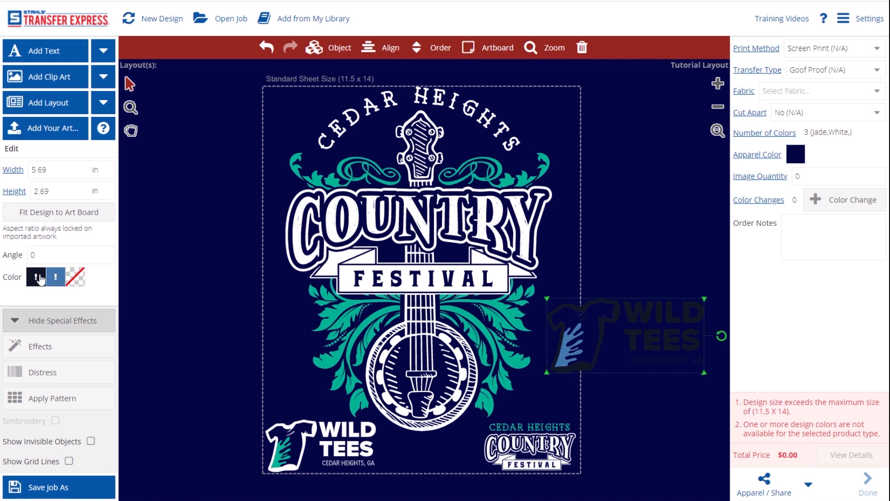
left_click(40, 278)
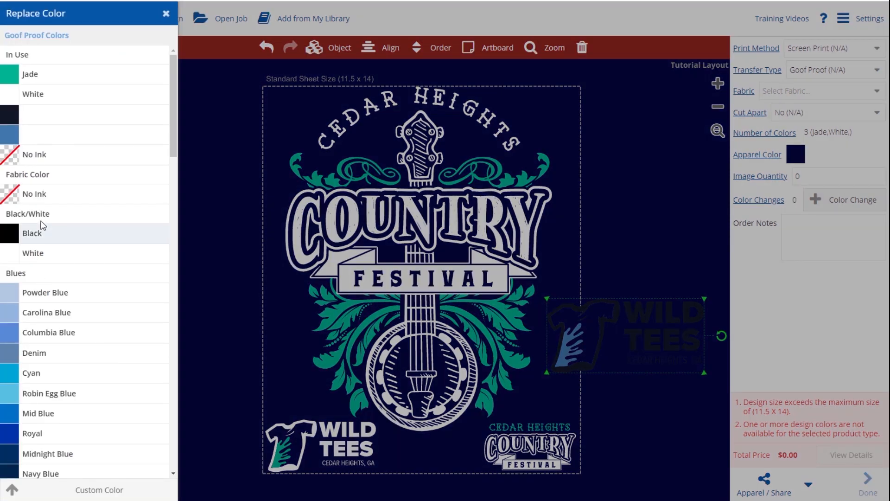
left_click(51, 97)
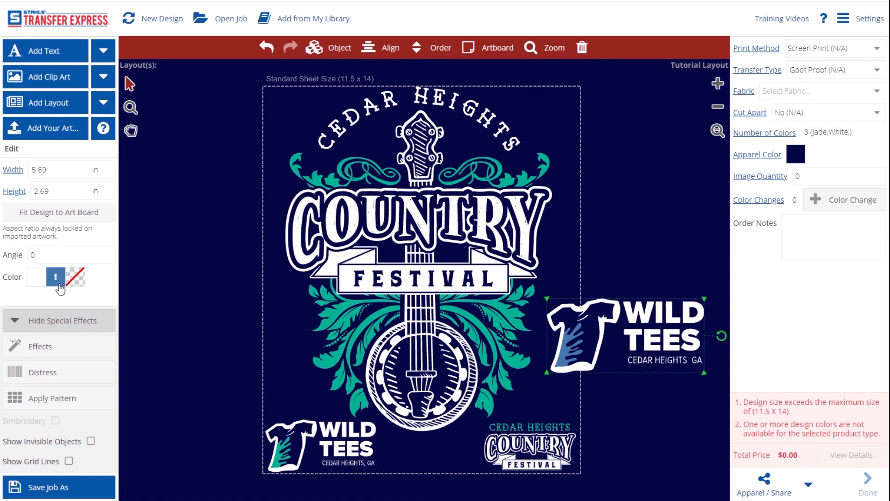
left_click(57, 283)
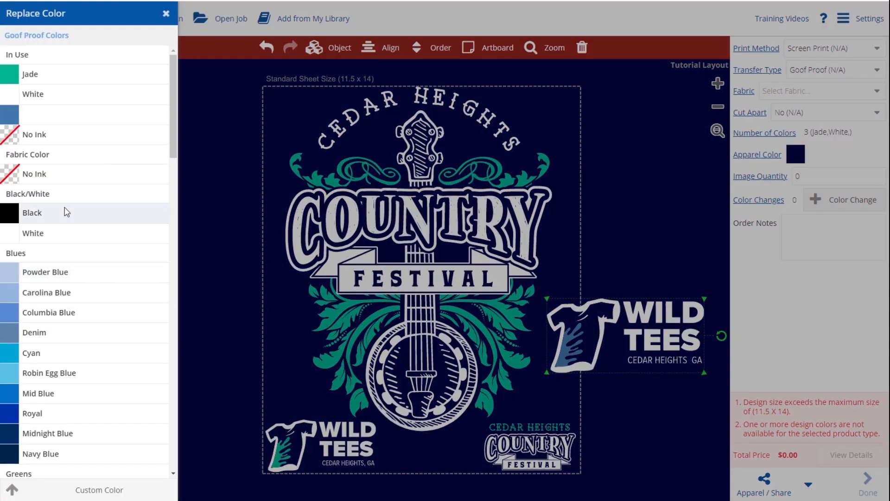
left_click(63, 82)
left_click_drag(612, 351, 625, 362)
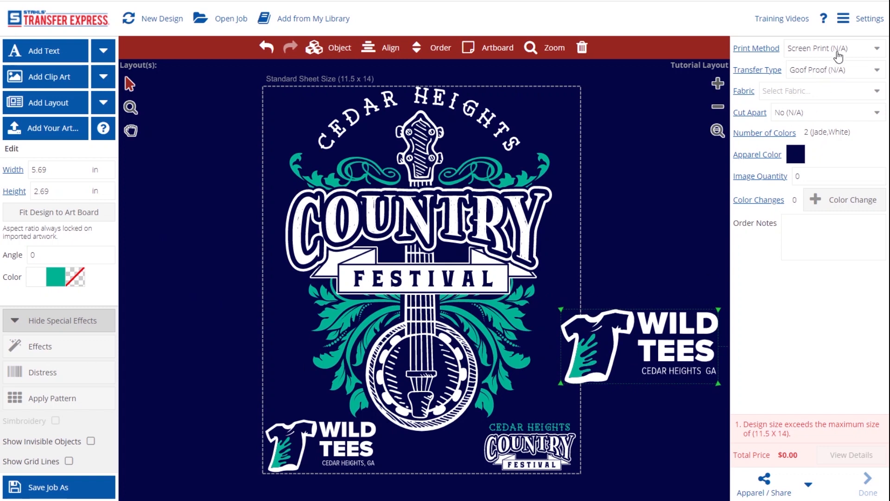
Choose 100% Cotton fabric, leave Cut Apart at No, and set the image quantity to 50
left_click(837, 91)
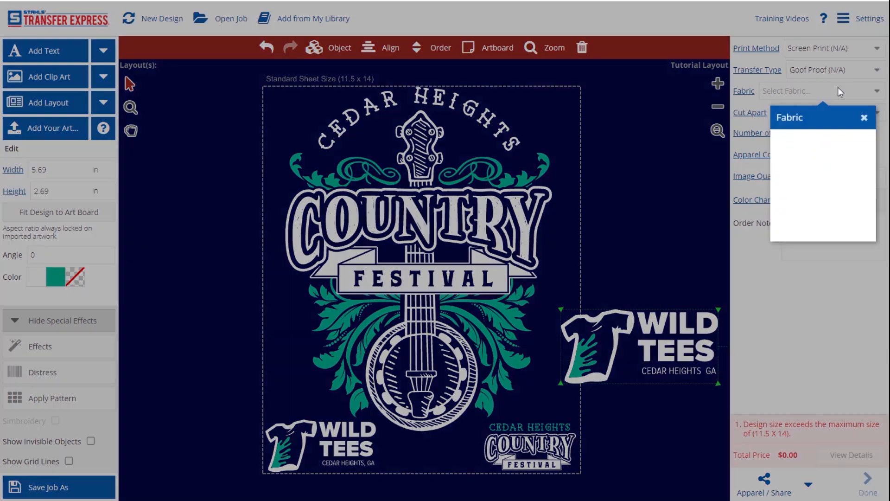
left_click(816, 139)
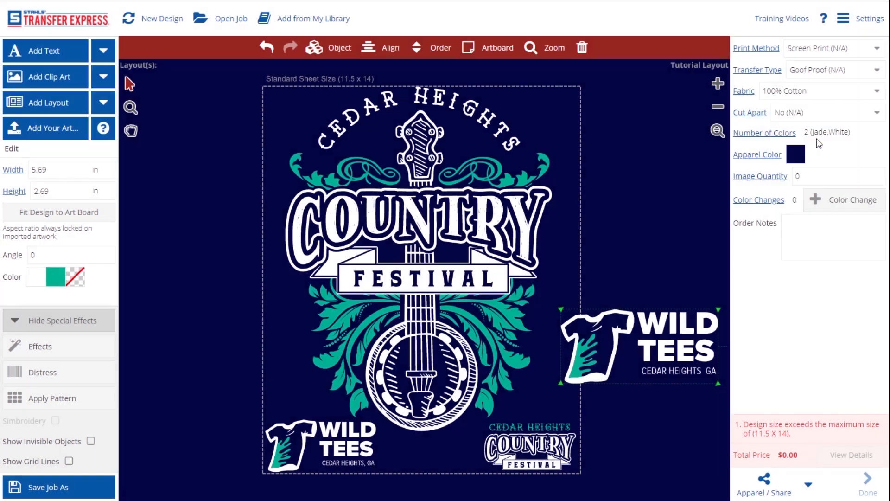
left_click(818, 116)
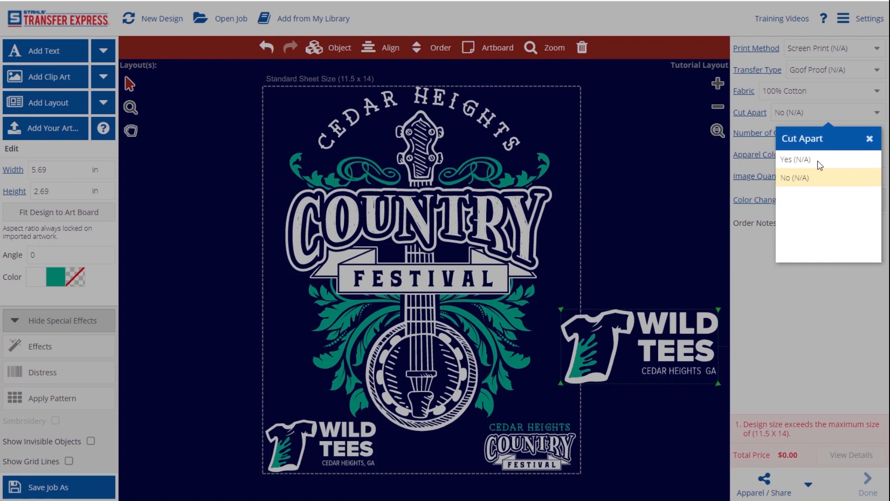
left_click(817, 177)
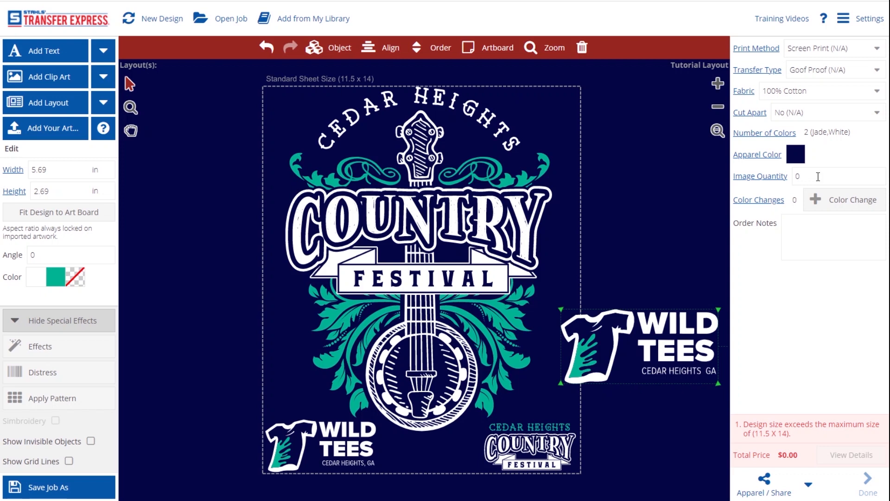
double_click(812, 177)
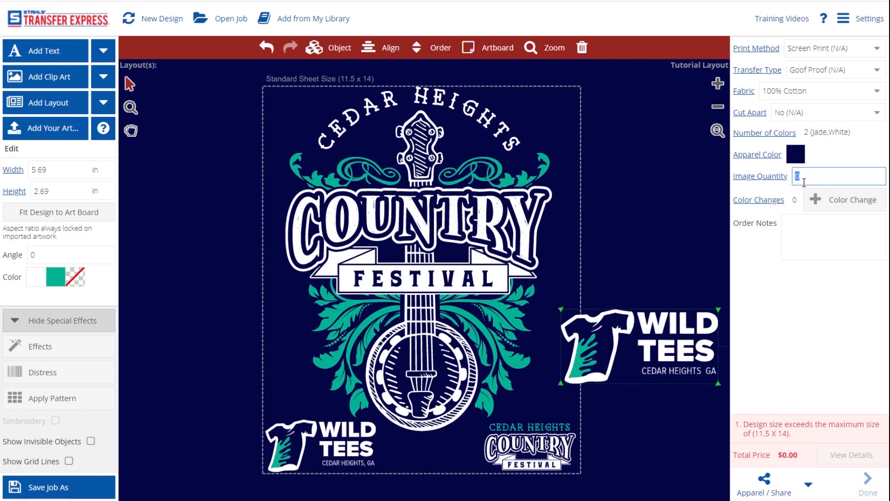
type("50")
left_click(789, 275)
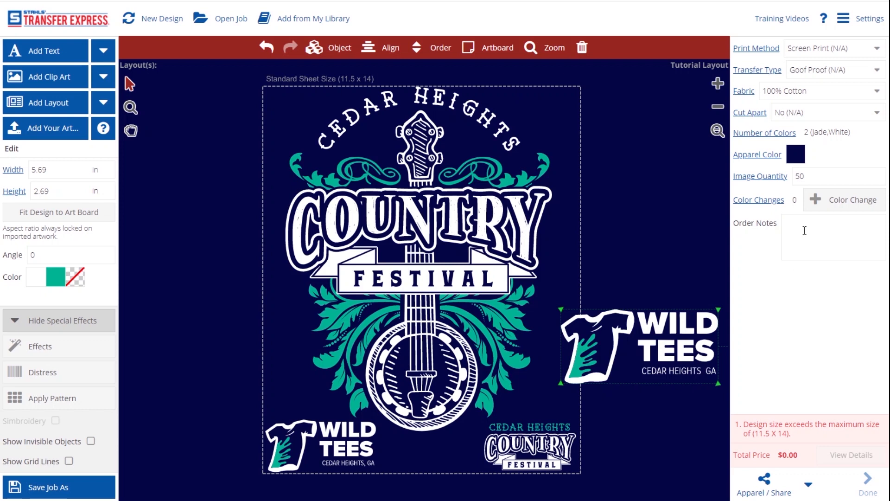
Delete the spare Wild Tees logo and preview only the selected banjo artwork on apparel
key("Delete")
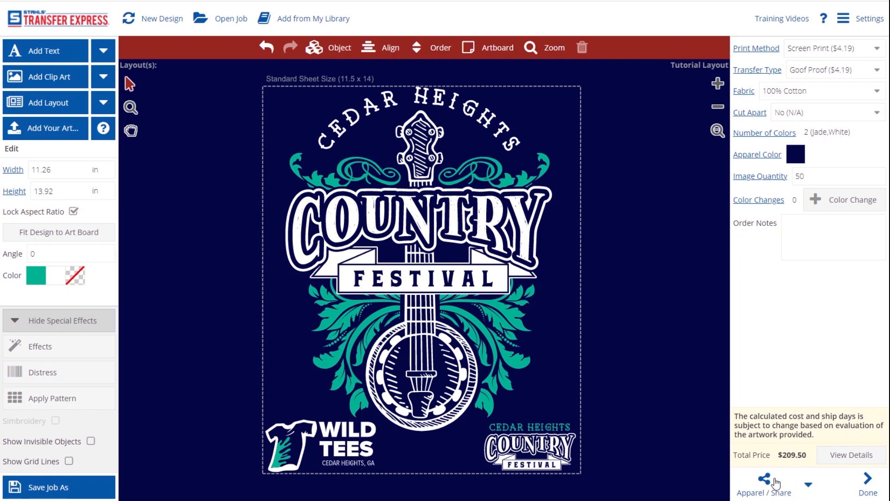
left_click(809, 486)
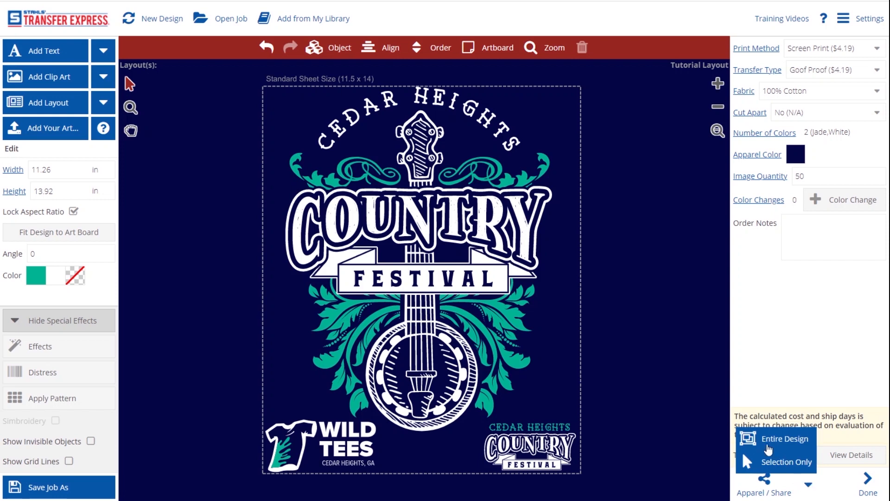
left_click(478, 256)
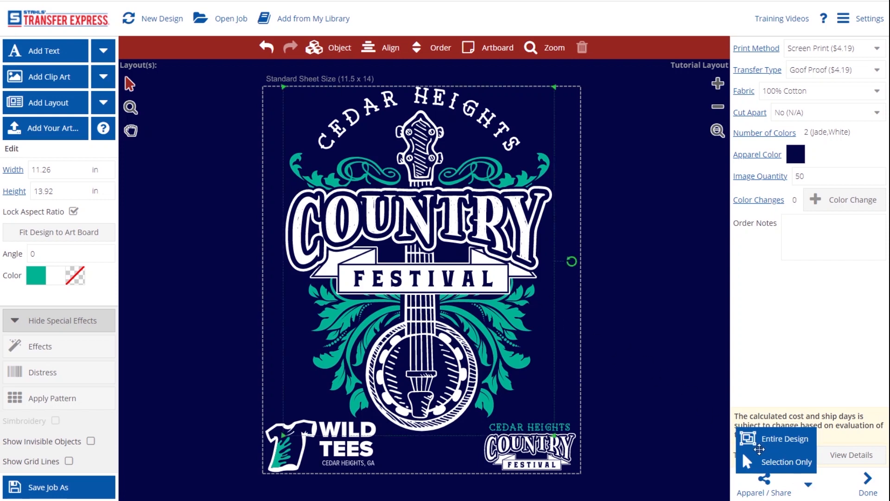
left_click(773, 461)
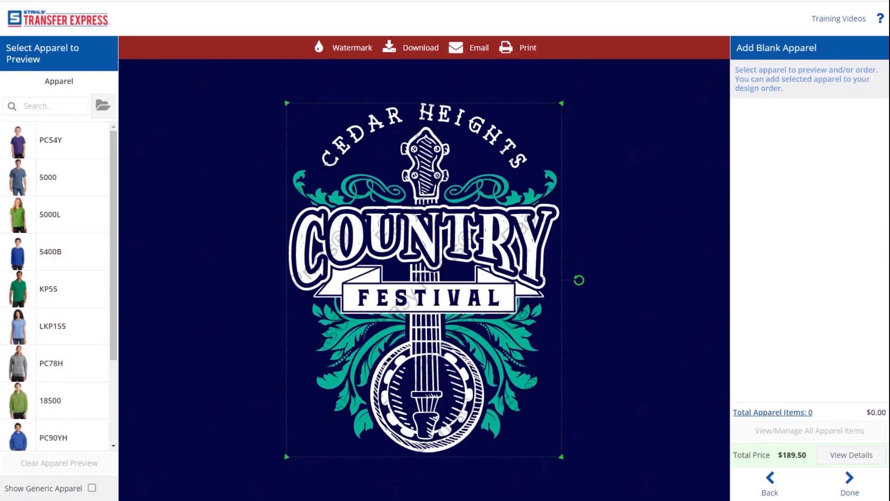
Preview the design on a Gildan 2000 T-shirt in Antique Royal, then continue to order review
left_click(36, 107)
type("2000")
key("Return")
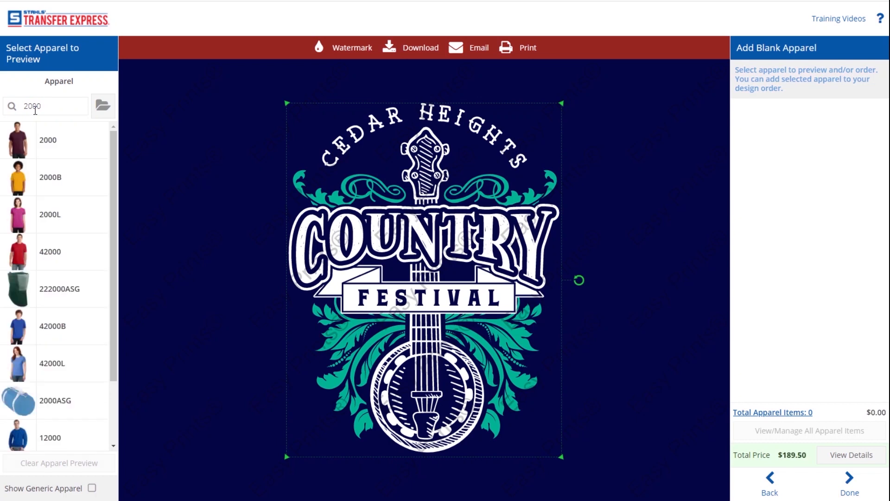
left_click(62, 140)
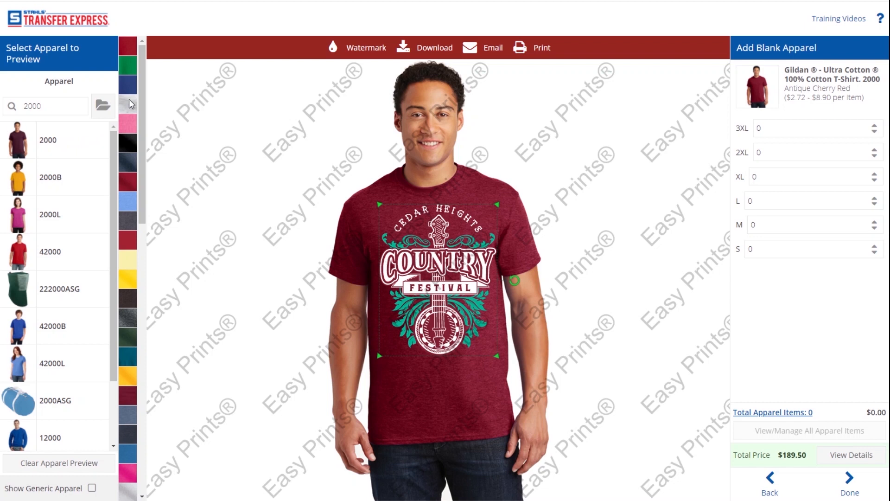
left_click(129, 84)
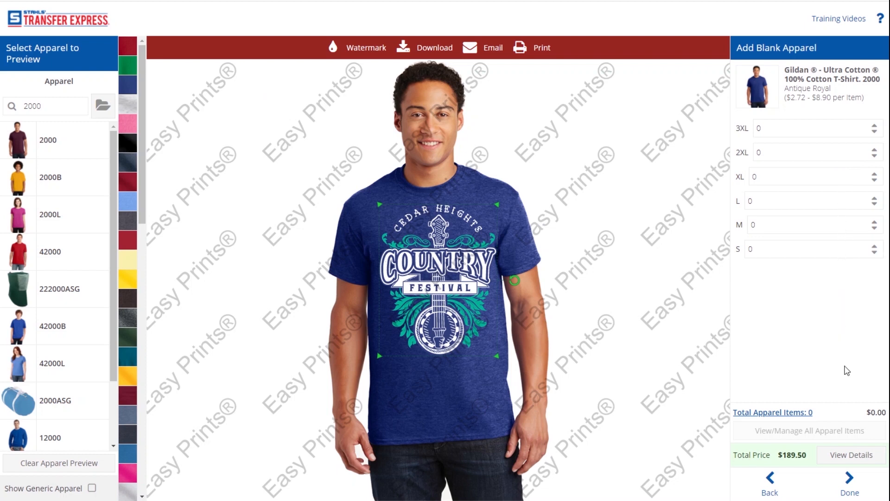
left_click(850, 484)
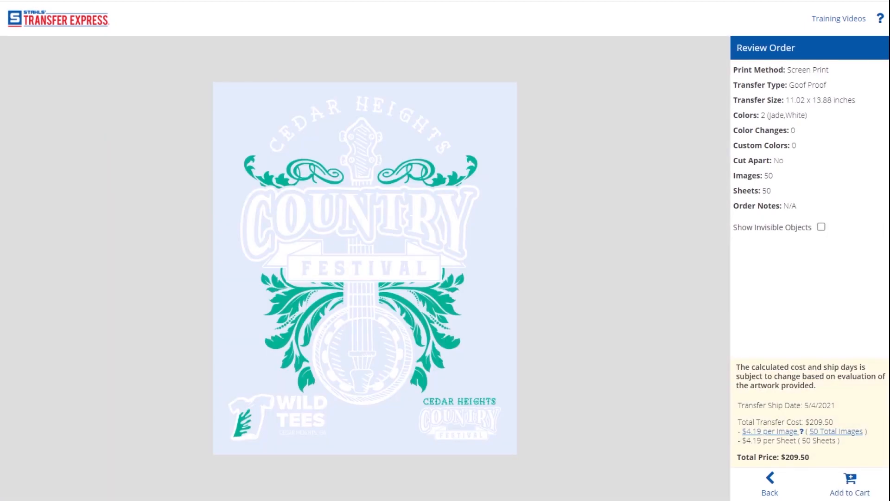